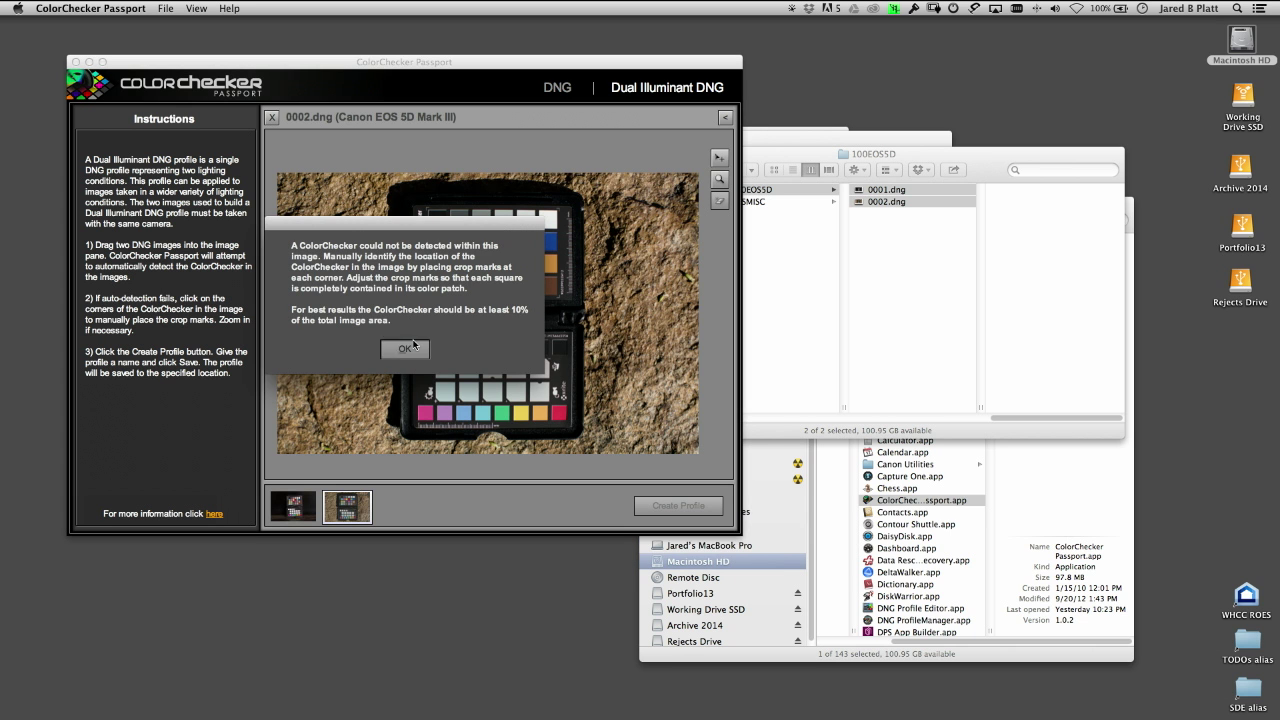
# Step: Dismiss the detection alert, select 0001.dng and zoom in until the chart fills the view
pyautogui.click(404, 348)
pyautogui.click(305, 508)
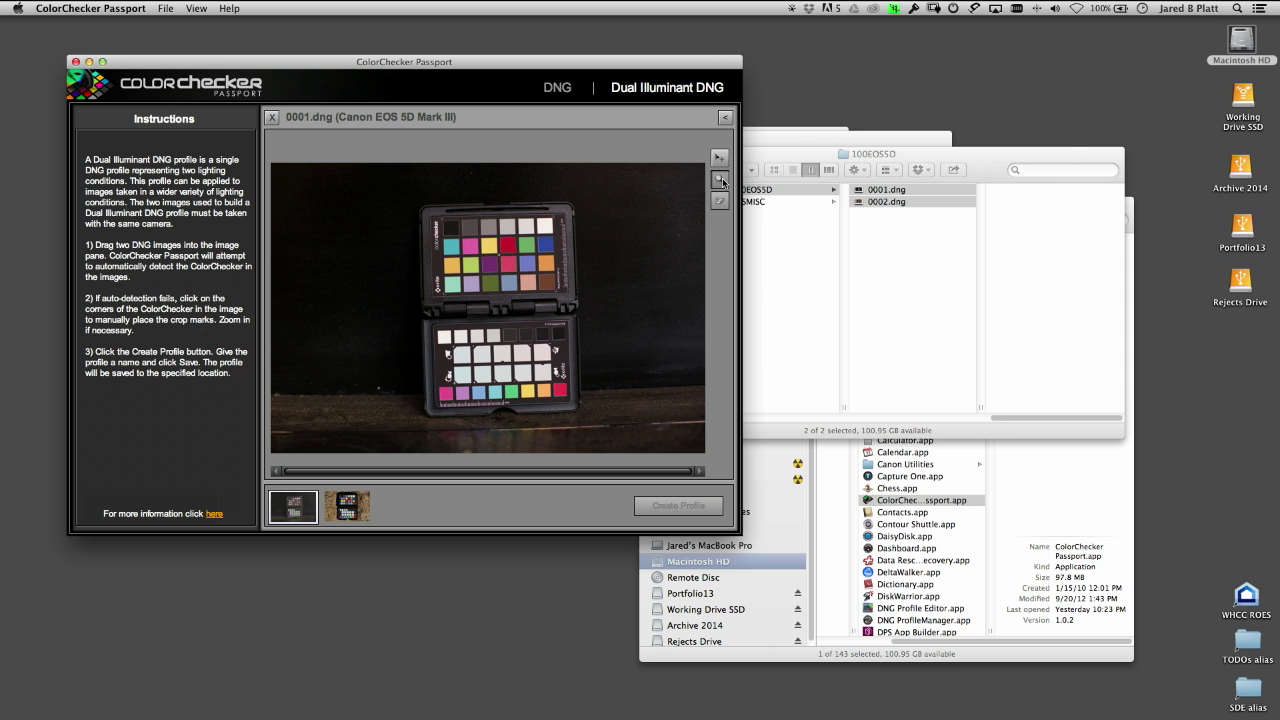
pyautogui.moveTo(594, 64); pyautogui.dragTo(590, 43)
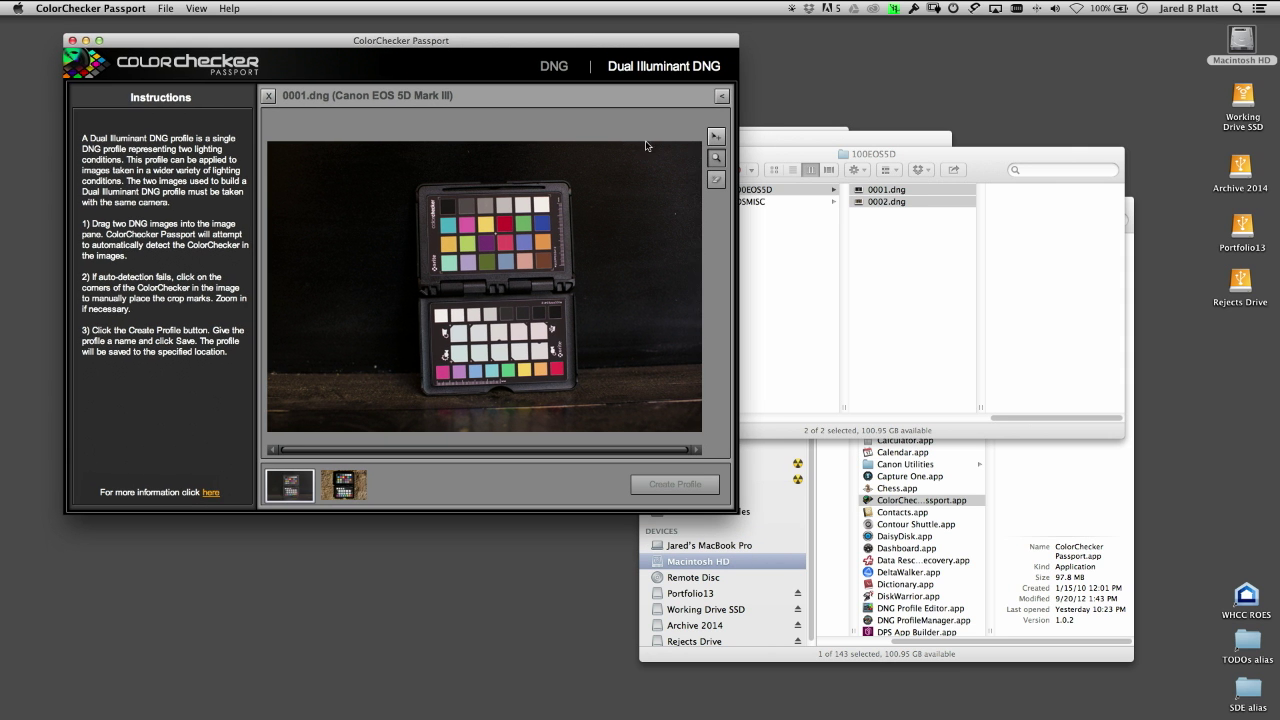
pyautogui.click(716, 163)
pyautogui.click(448, 207)
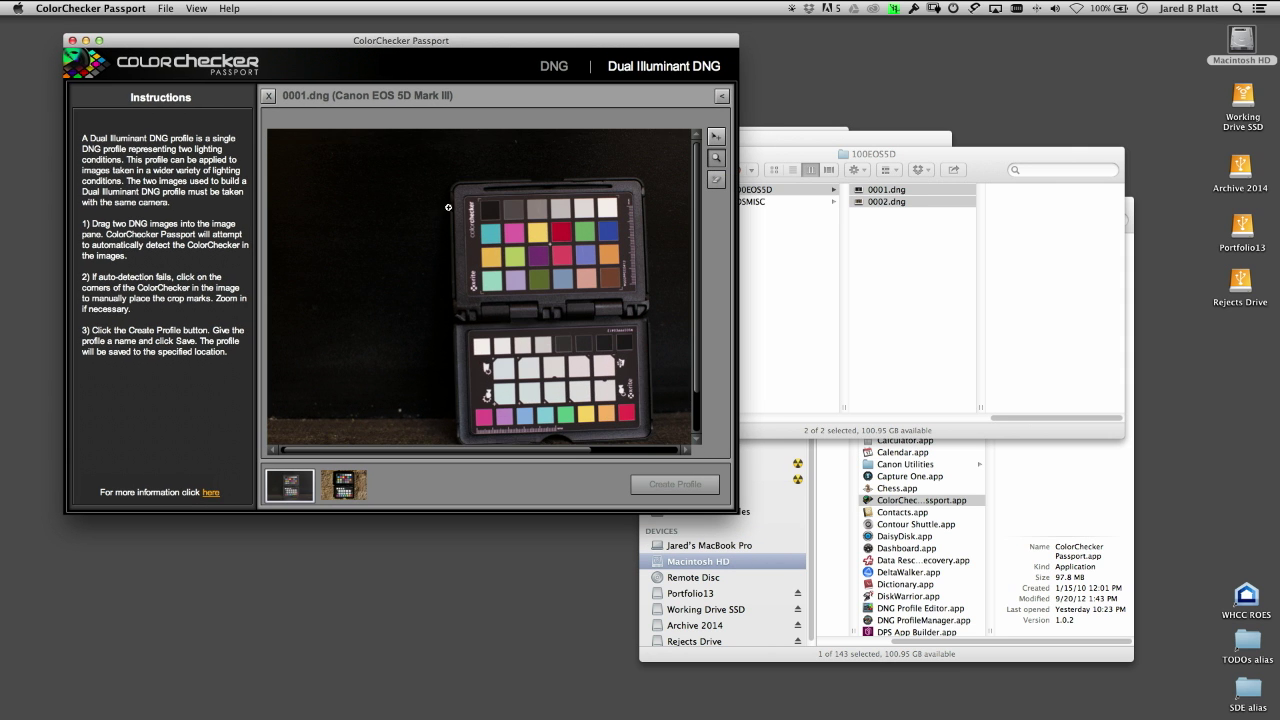
pyautogui.click(504, 210)
pyautogui.click(498, 209)
pyautogui.click(464, 252)
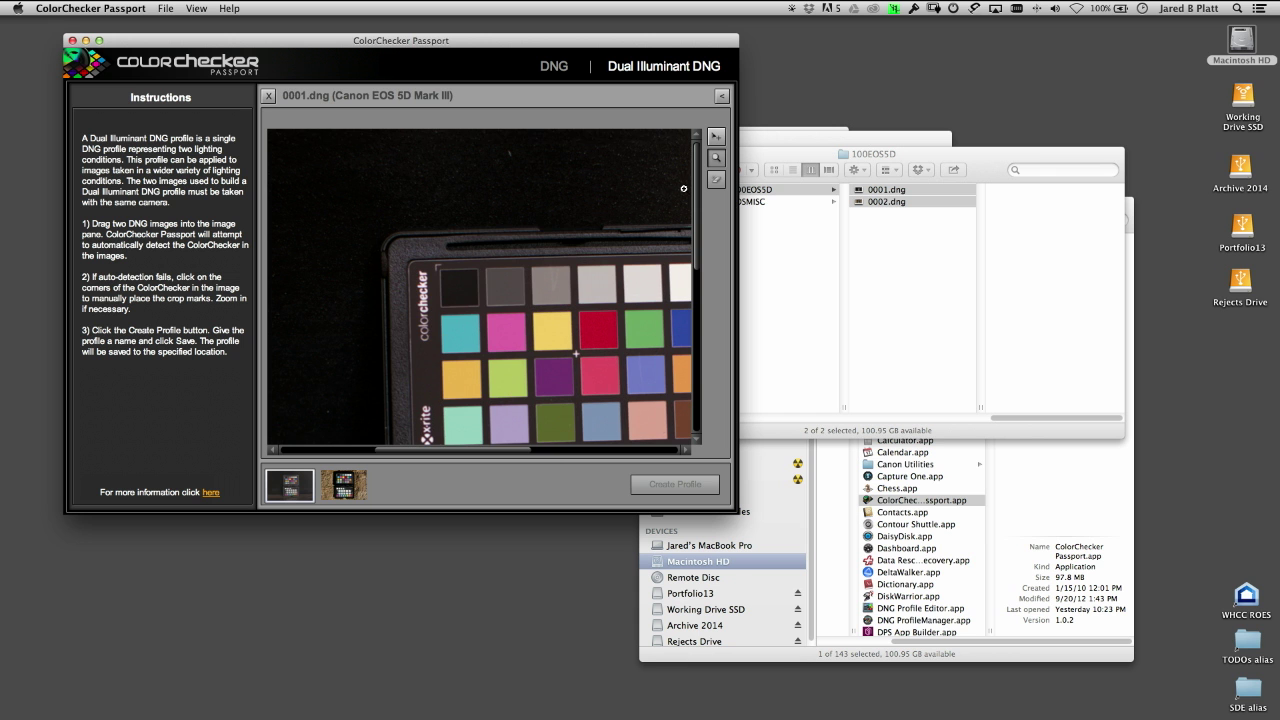
# Step: Mark the chart corners on 0001.dng with the crop-mark tool
pyautogui.click(714, 143)
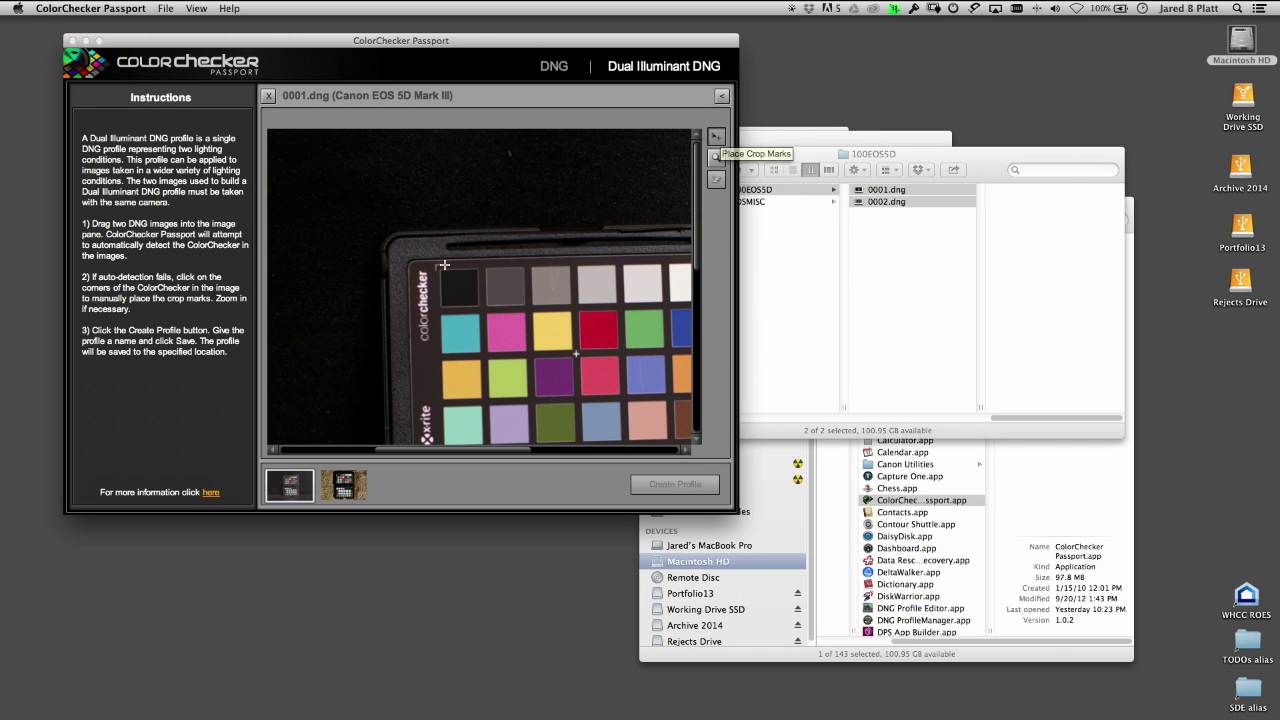
pyautogui.click(436, 265)
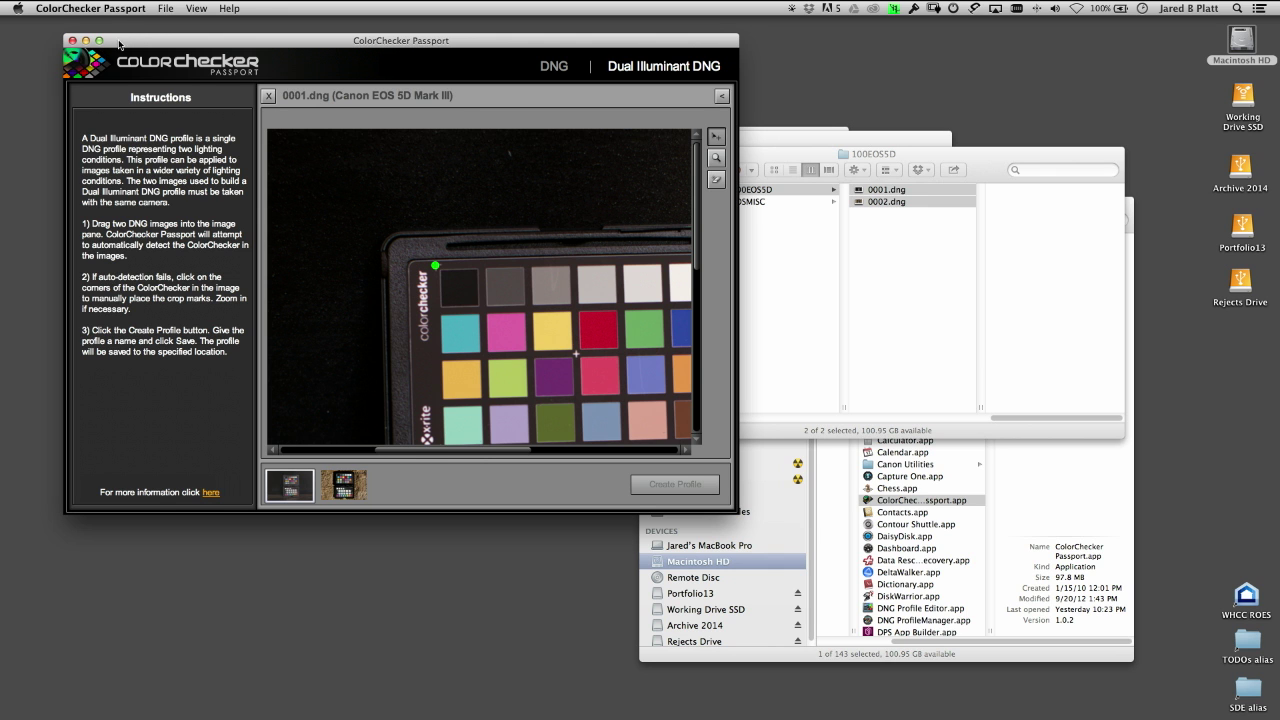
pyautogui.moveTo(122, 45); pyautogui.dragTo(97, 34)
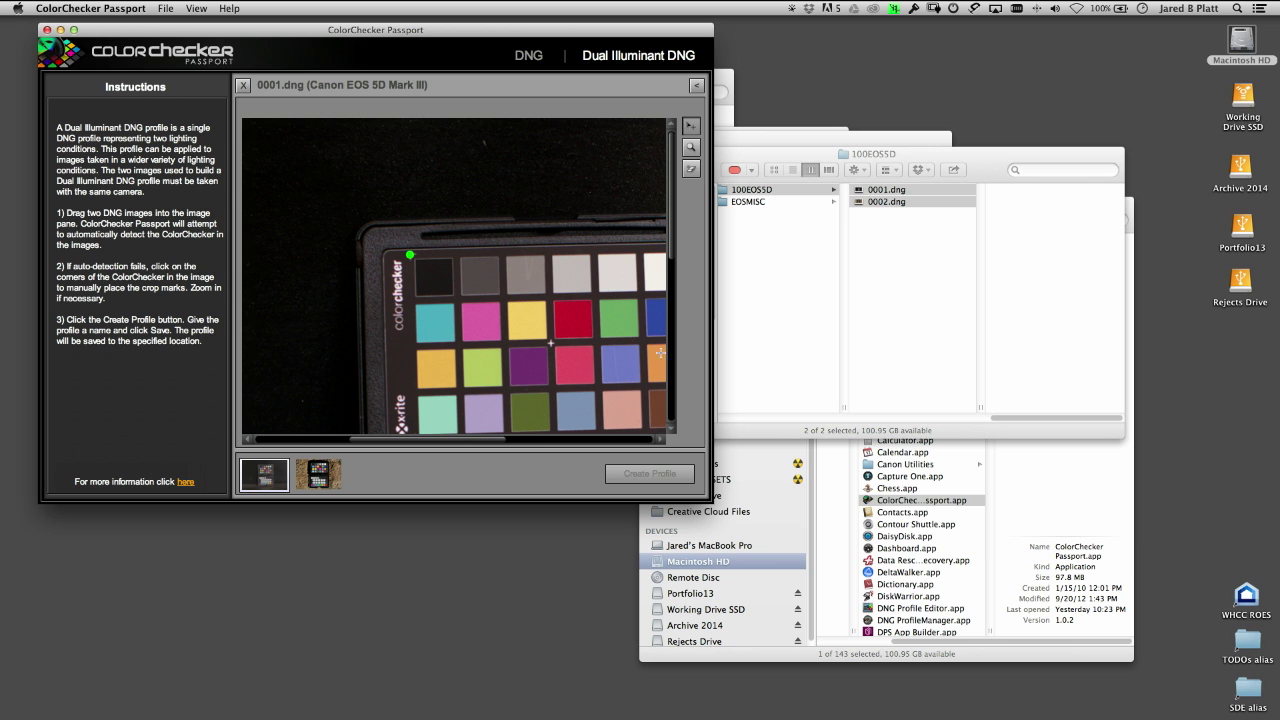
pyautogui.moveTo(395, 440); pyautogui.dragTo(448, 440)
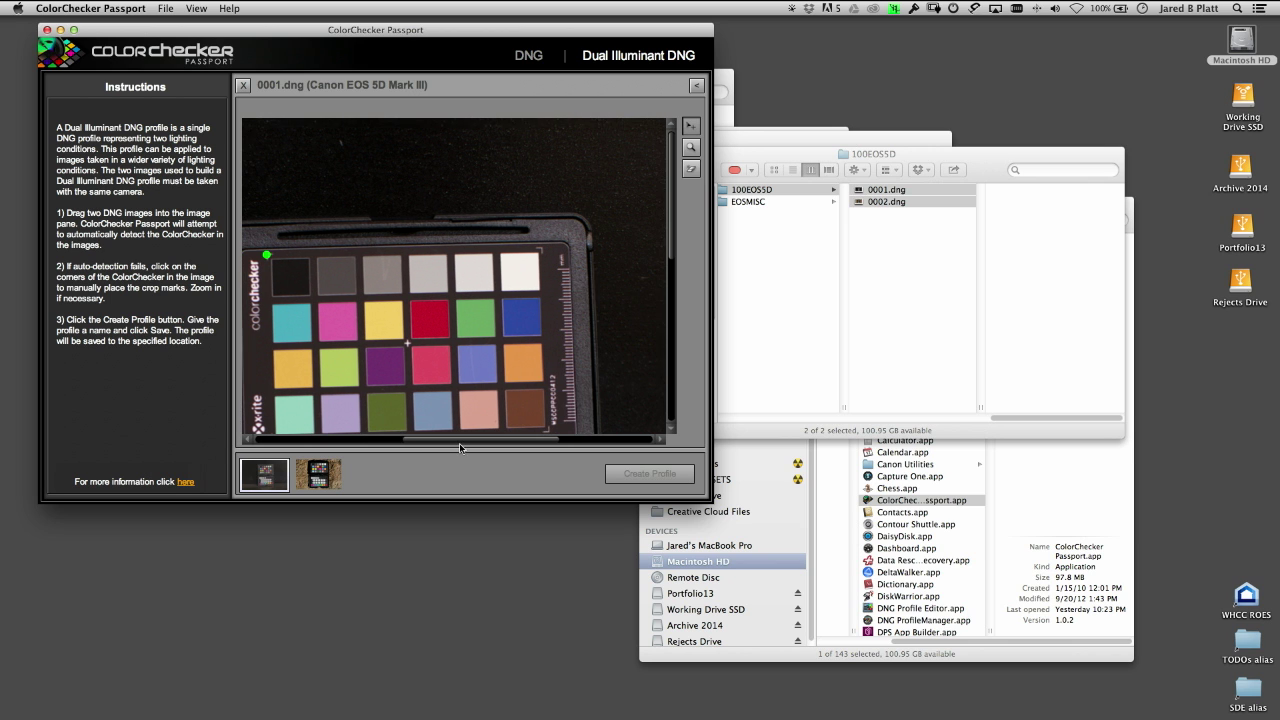
pyautogui.click(541, 247)
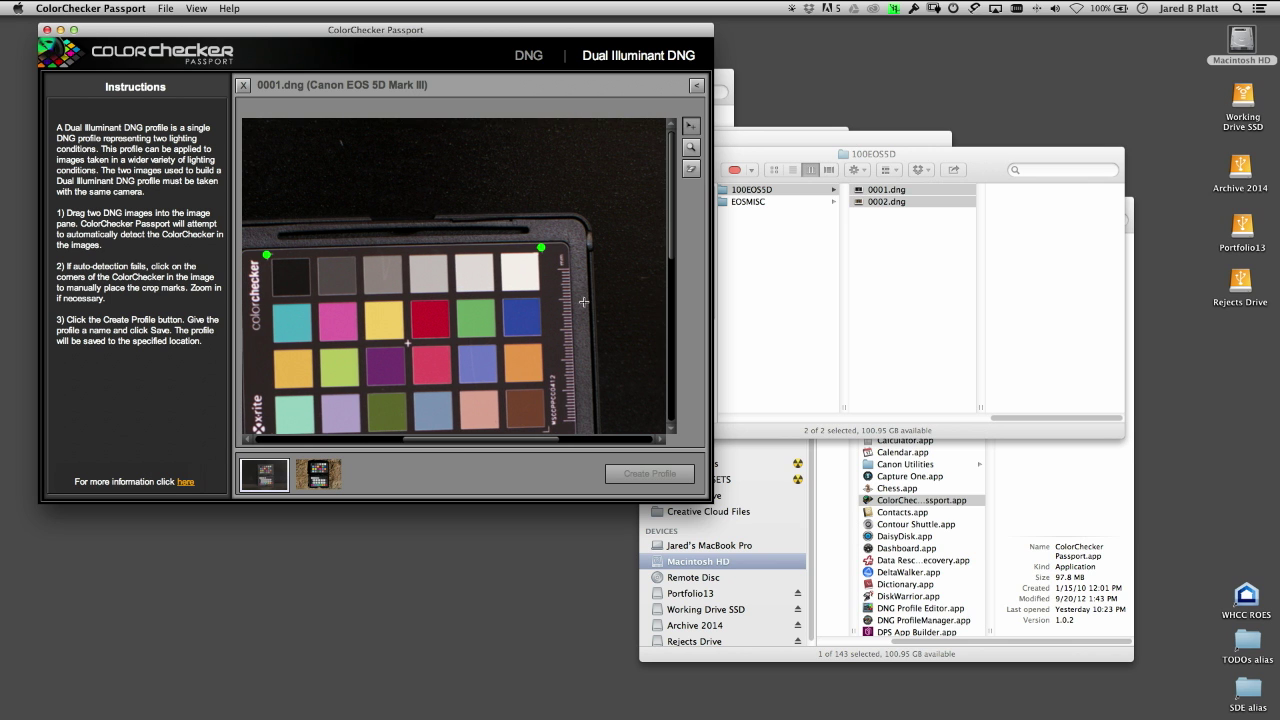
pyautogui.scroll(-5, 670, 250)
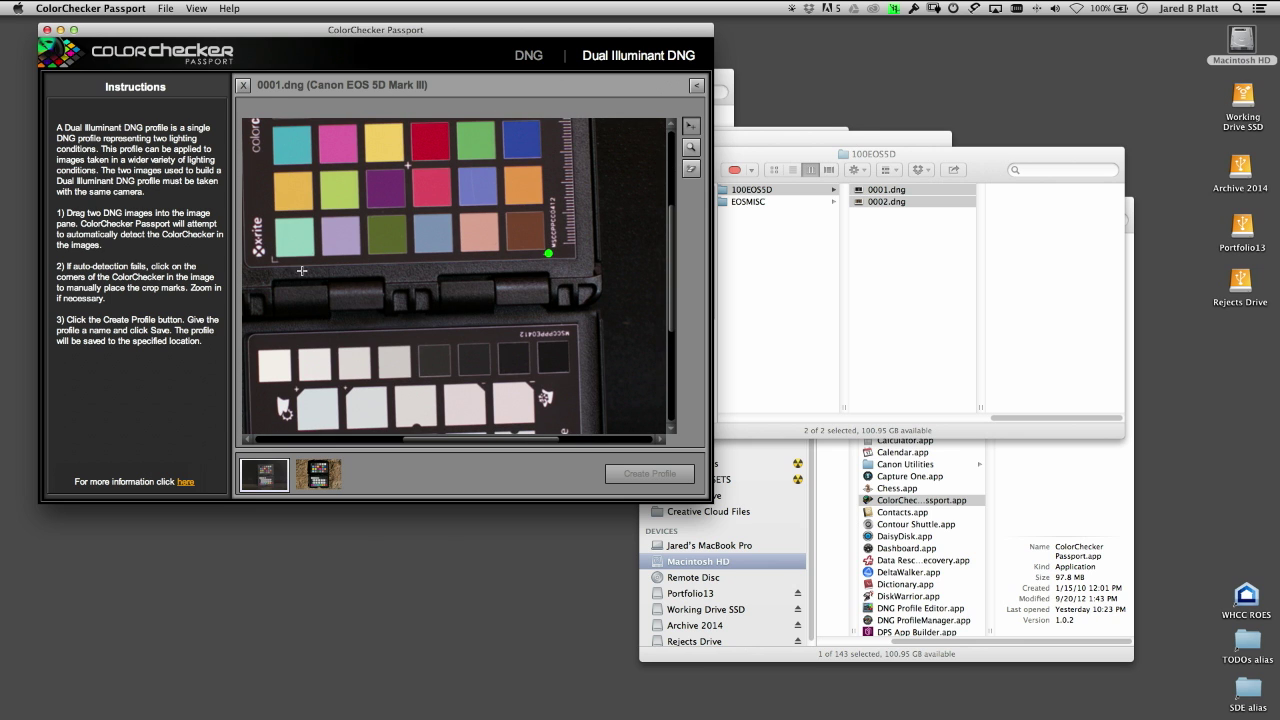
pyautogui.click(271, 261)
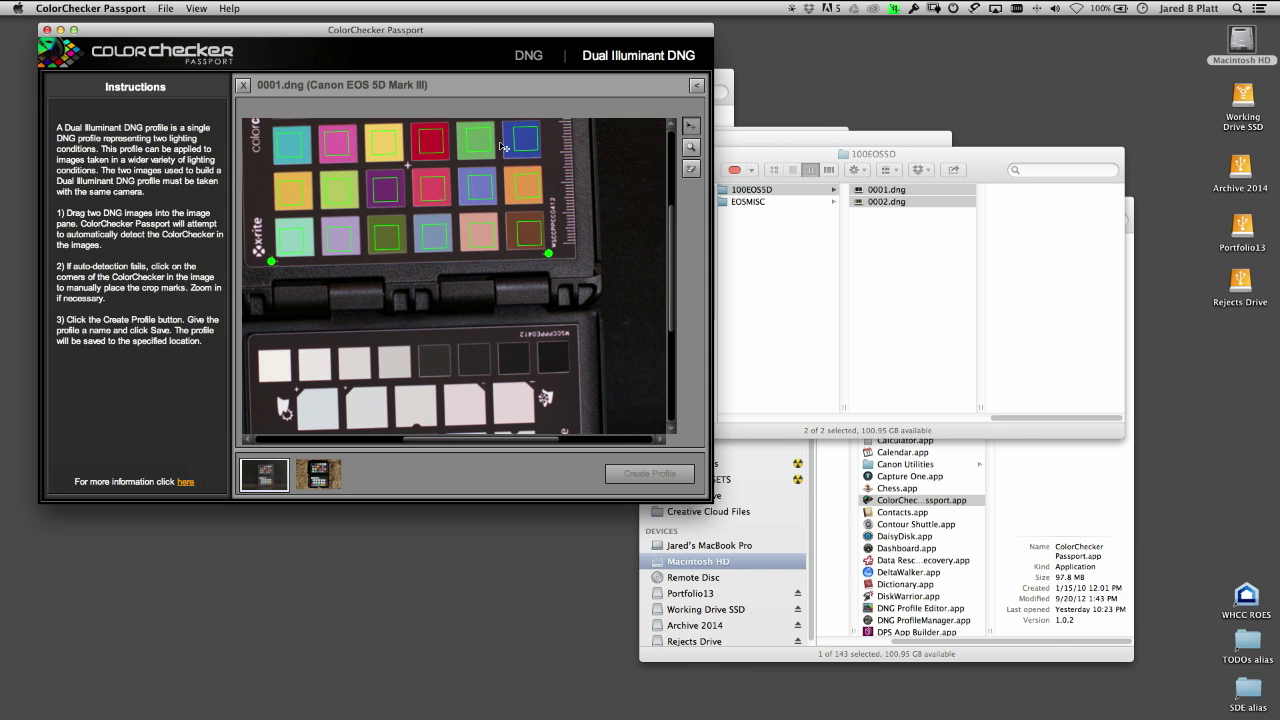
# Step: Select 0002.dng, zoom in, mark its chart corners, then create the dual-illuminant profile
pyautogui.click(330, 472)
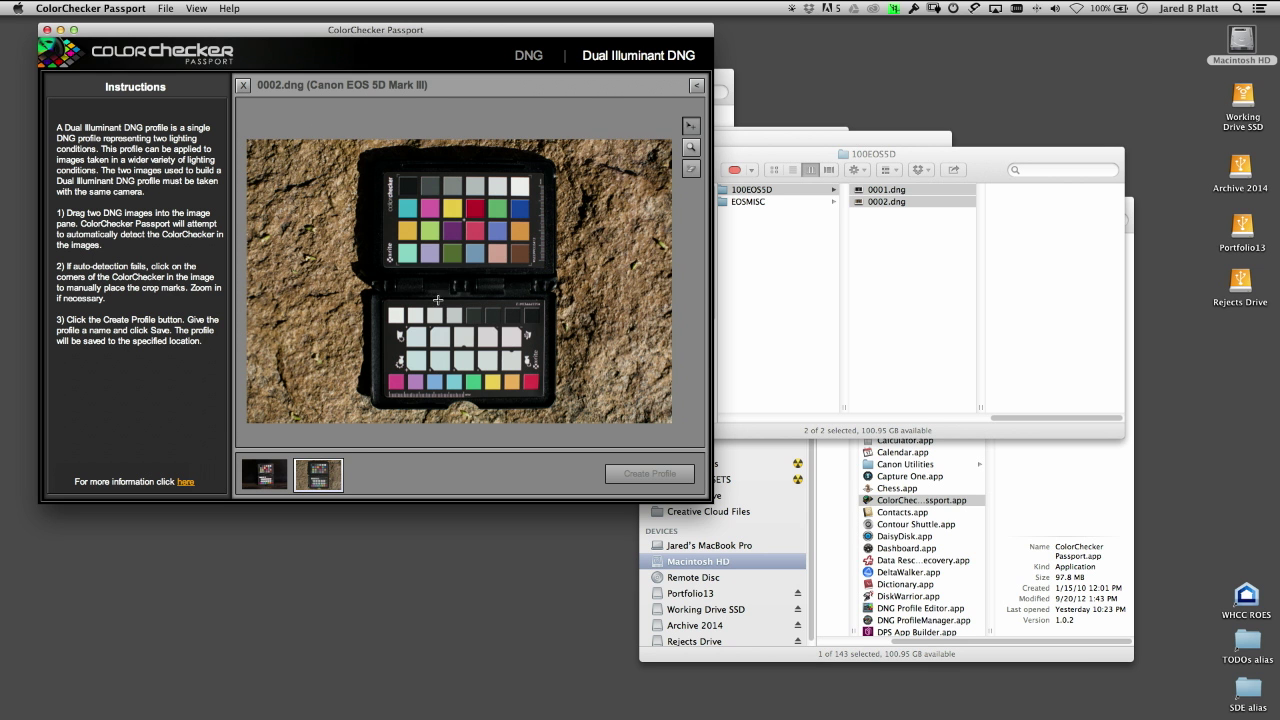
pyautogui.click(386, 186)
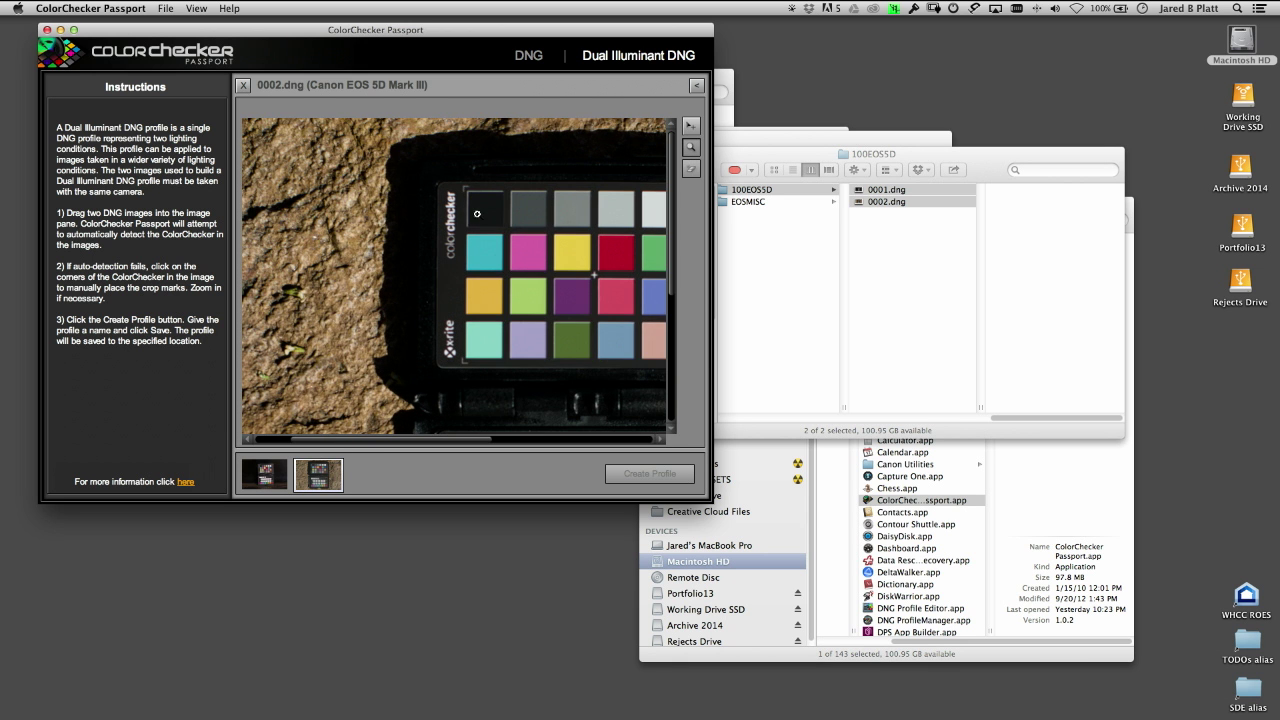
pyautogui.hscroll(5, 562, 307)
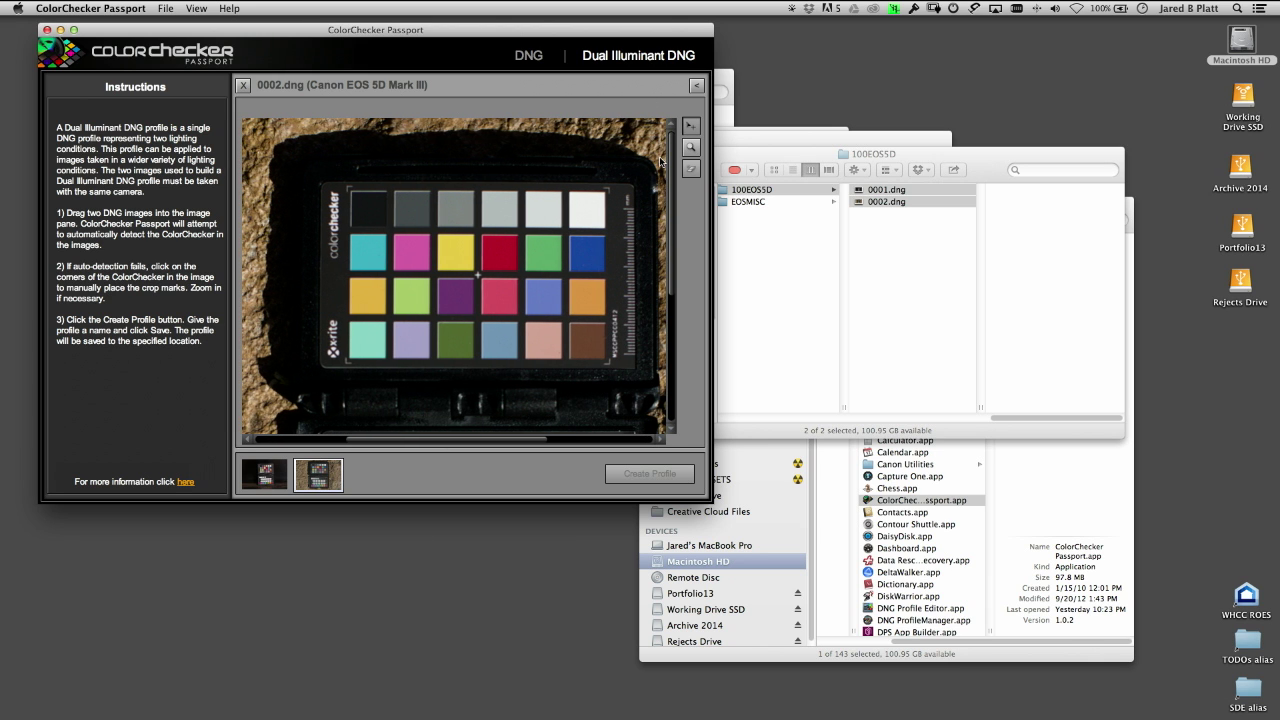
pyautogui.click(345, 186)
pyautogui.click(609, 189)
pyautogui.click(344, 362)
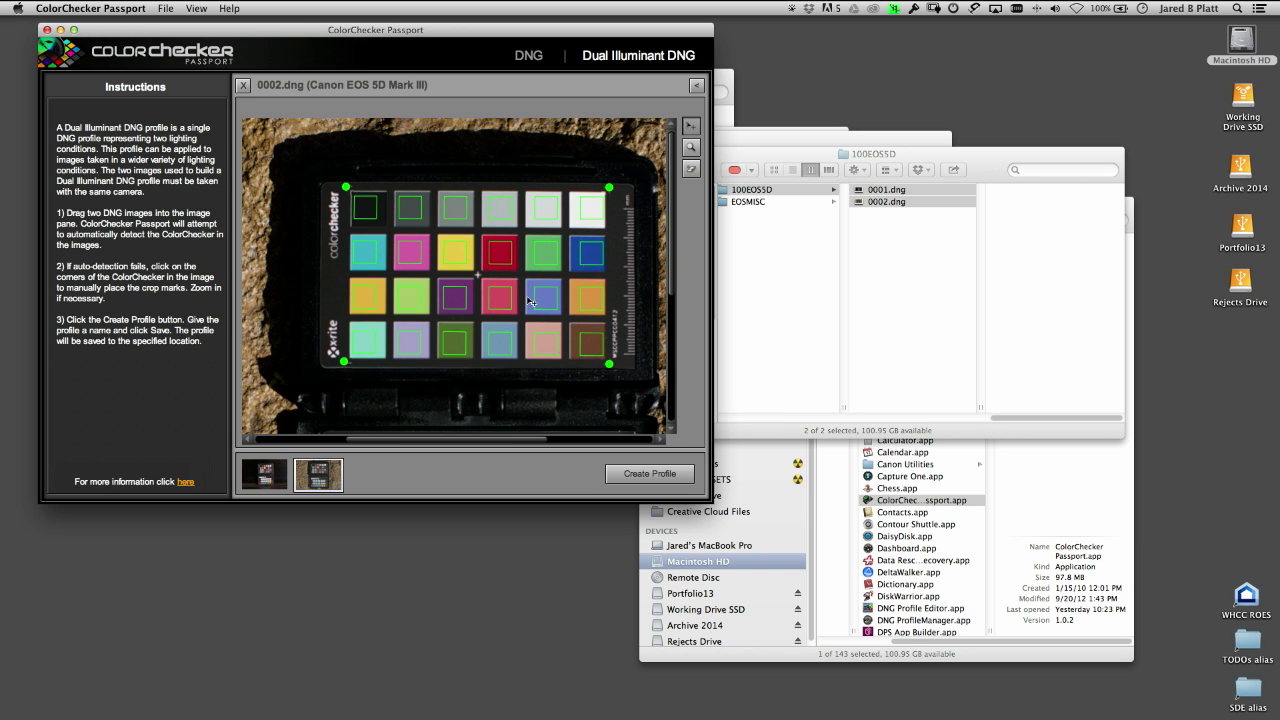
pyautogui.click(649, 476)
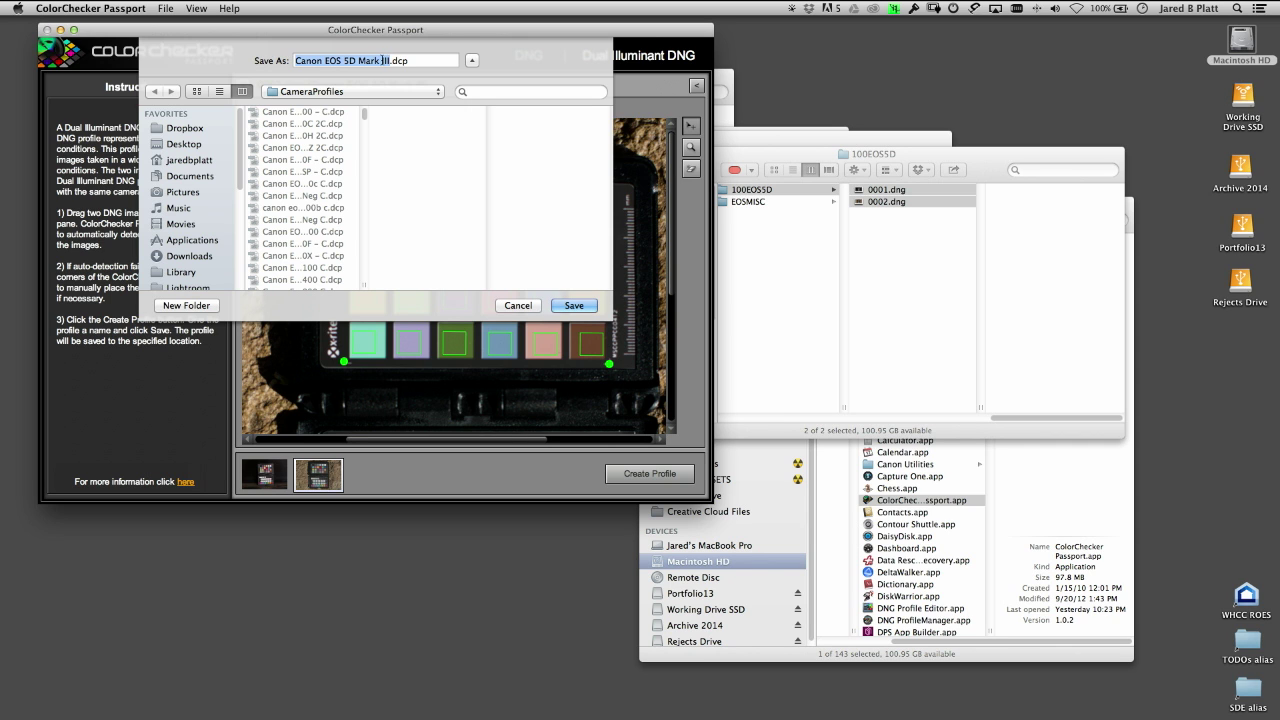
# Step: Prefix the profile name with 'Outdoor ' and save it as Outdoor Canon EOS 5D Mark III
pyautogui.click(298, 61)
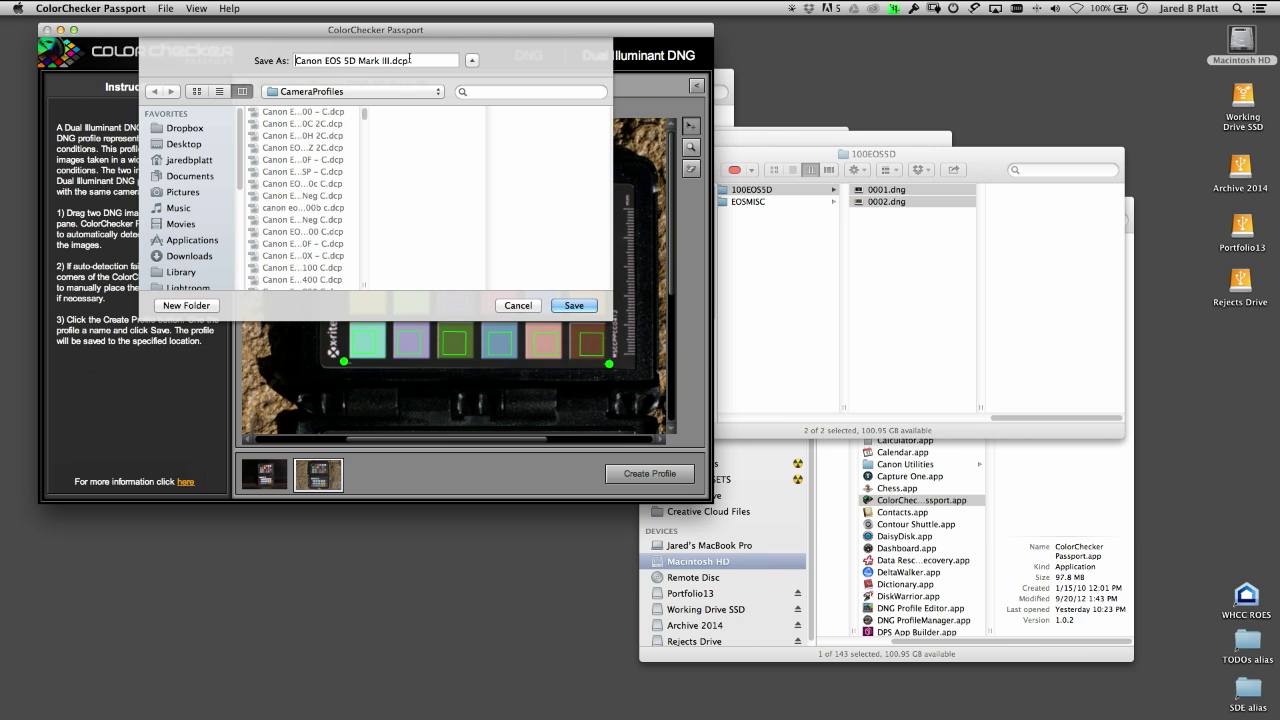
pyautogui.write('Outdoor')
pyautogui.click(574, 304)
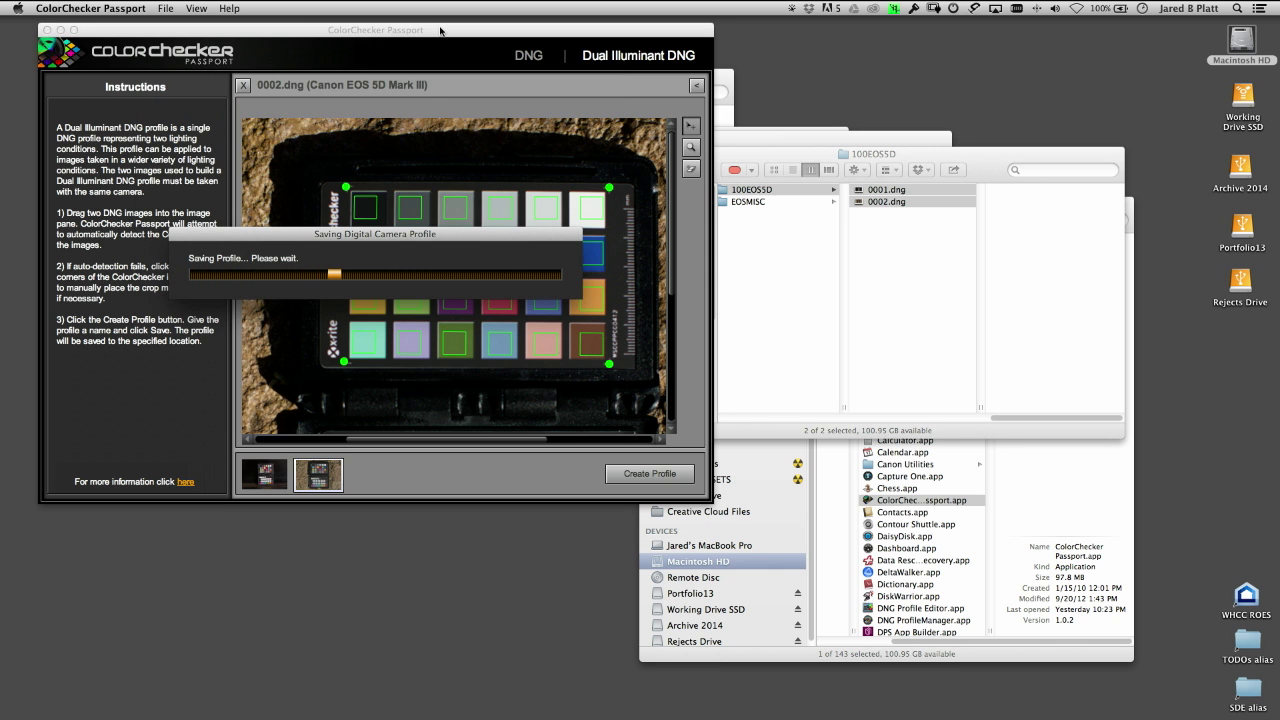
# Step: Quit Lightroom 5, acknowledge the profile-created message, and quit ColorChecker Passport
pyautogui.moveTo(3, 250)
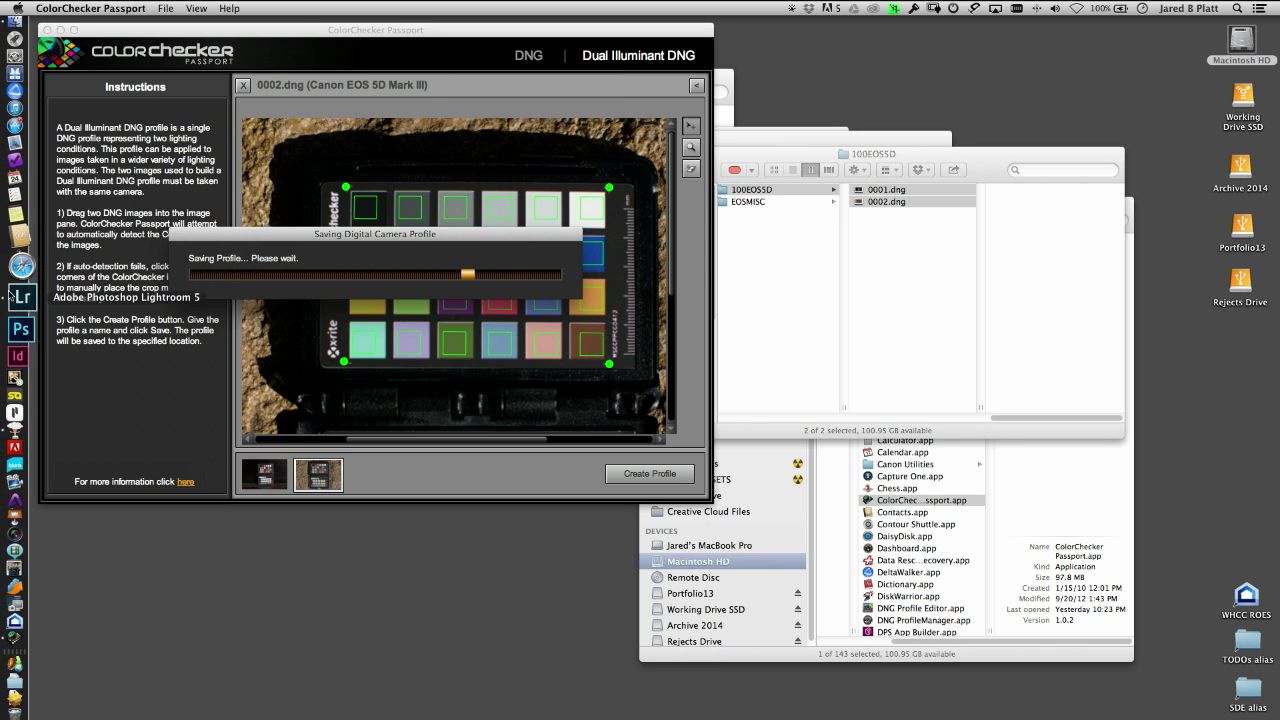
pyautogui.click(16, 323)
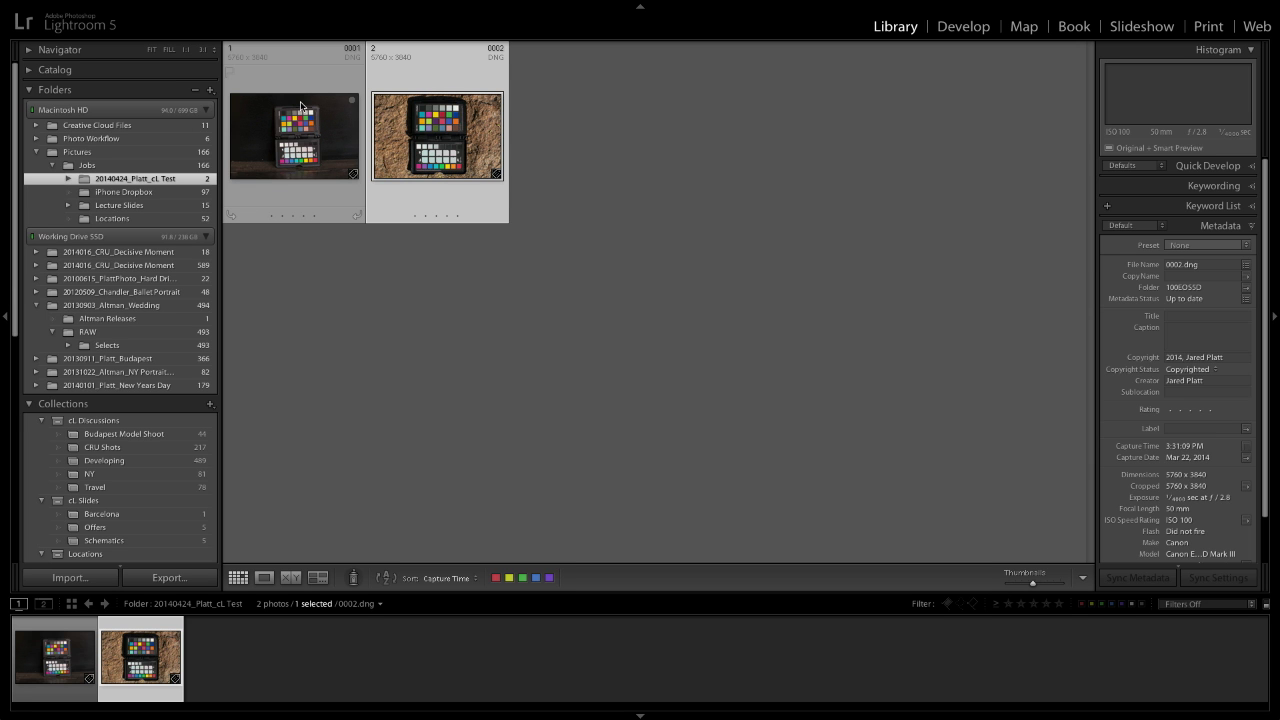
pyautogui.press('super+q')
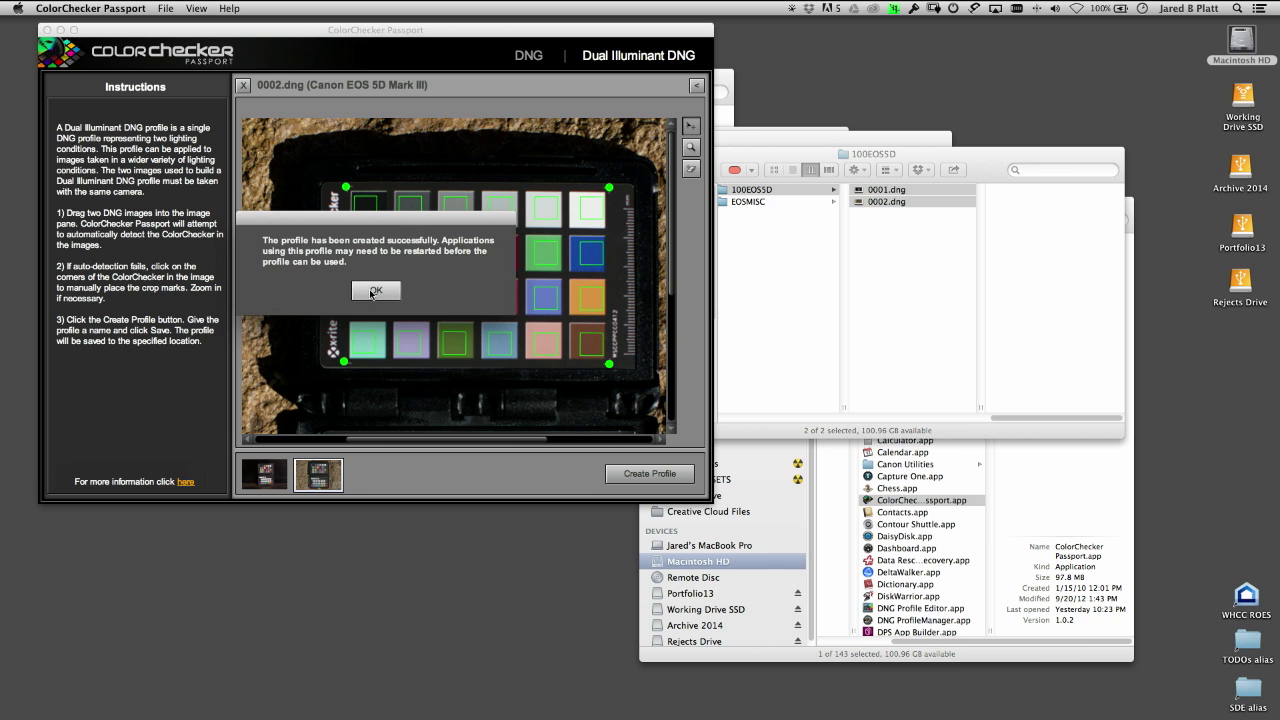
pyautogui.click(372, 290)
pyautogui.click(94, 9)
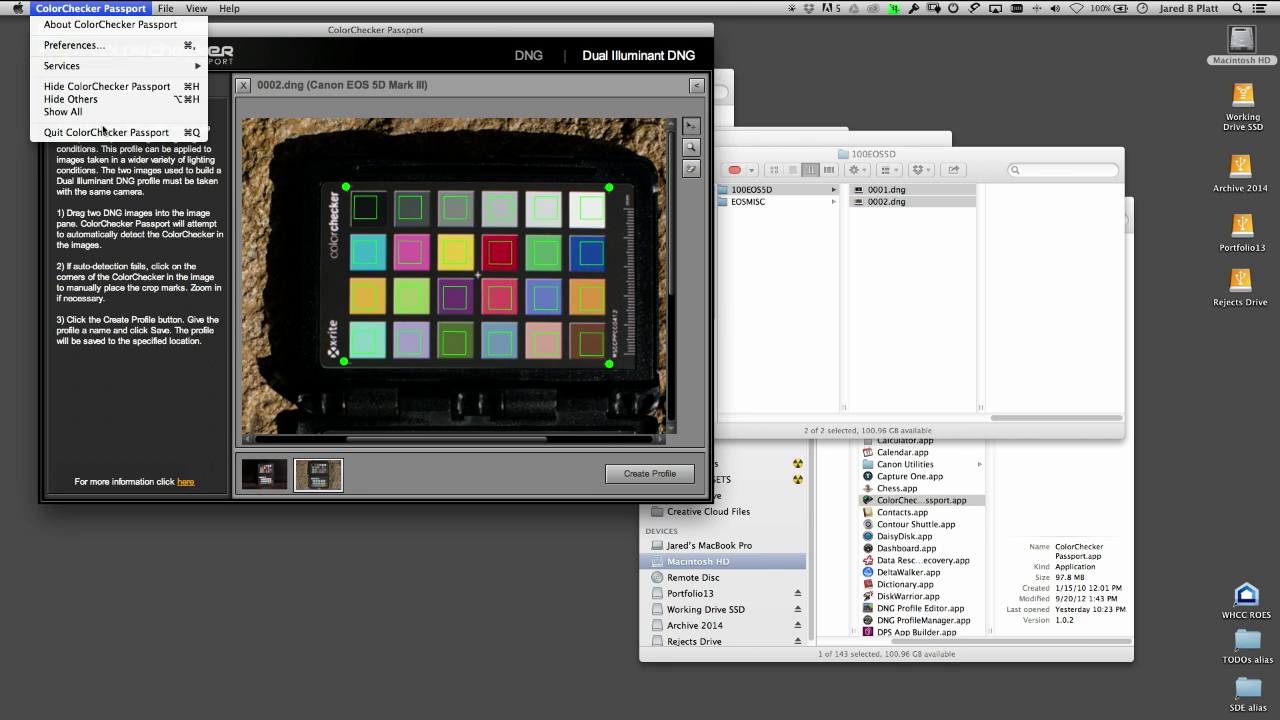
# Step: Quit ColorChecker Passport and relaunch Lightroom 5 from the Dock
pyautogui.click(105, 137)
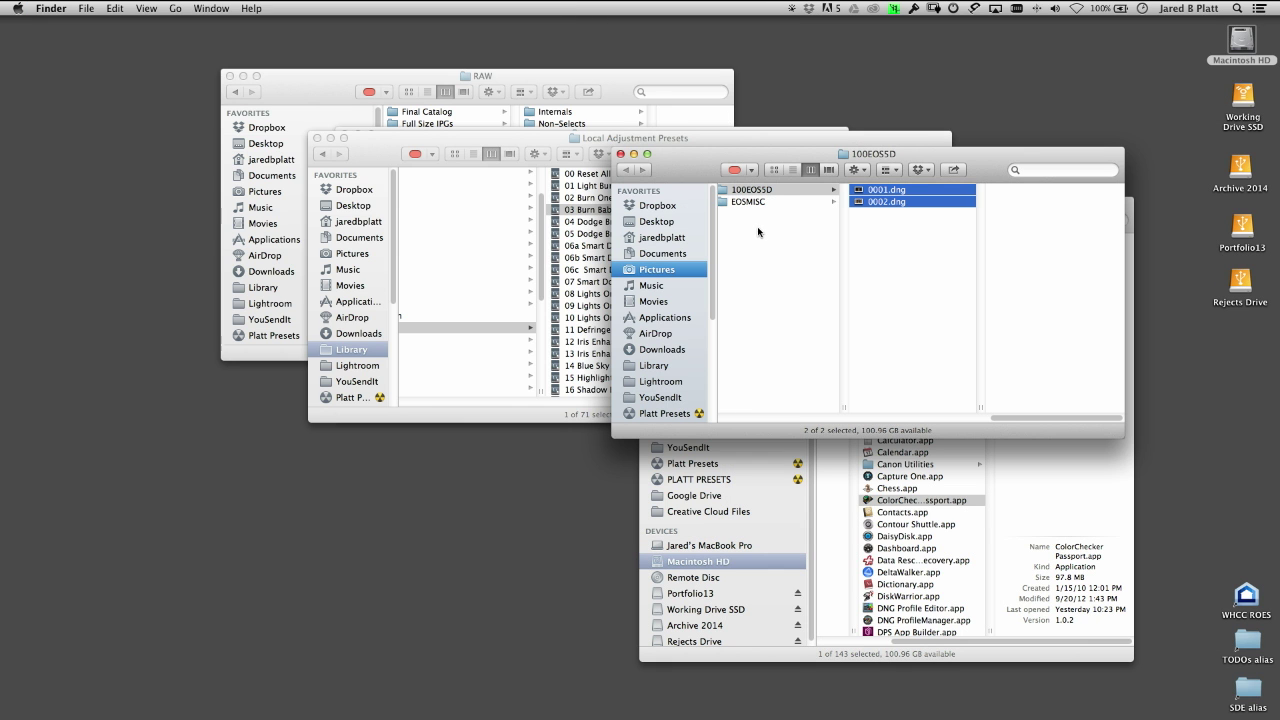
pyautogui.moveTo(3, 357)
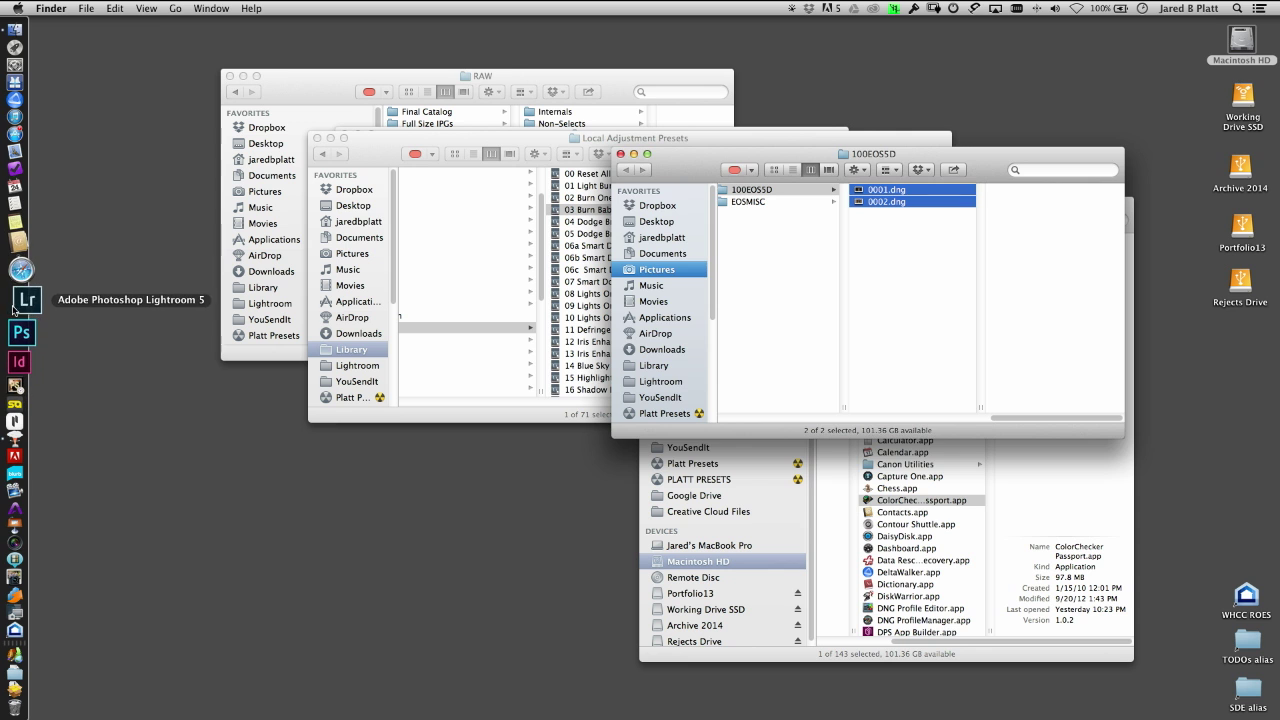
pyautogui.click(14, 308)
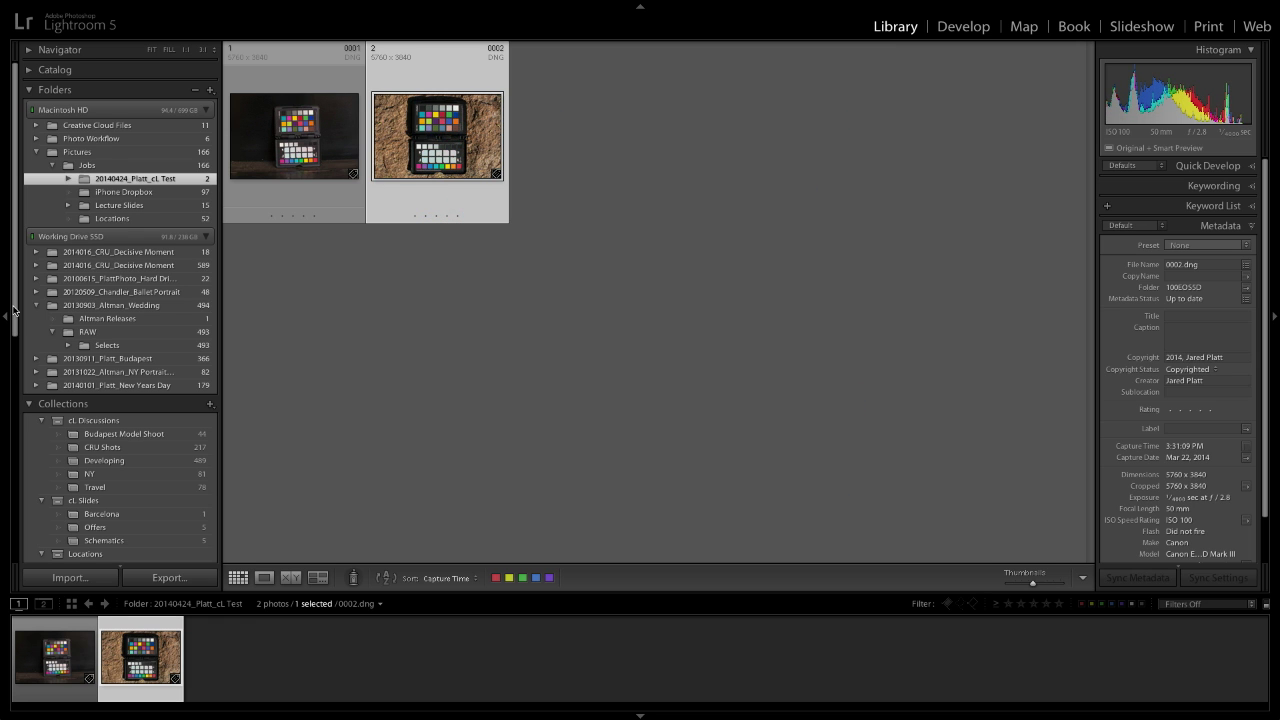
# Step: Develop photo 0002 with Camera Calibration expanded, keeping Process 2012 (Current)
pyautogui.press('e')
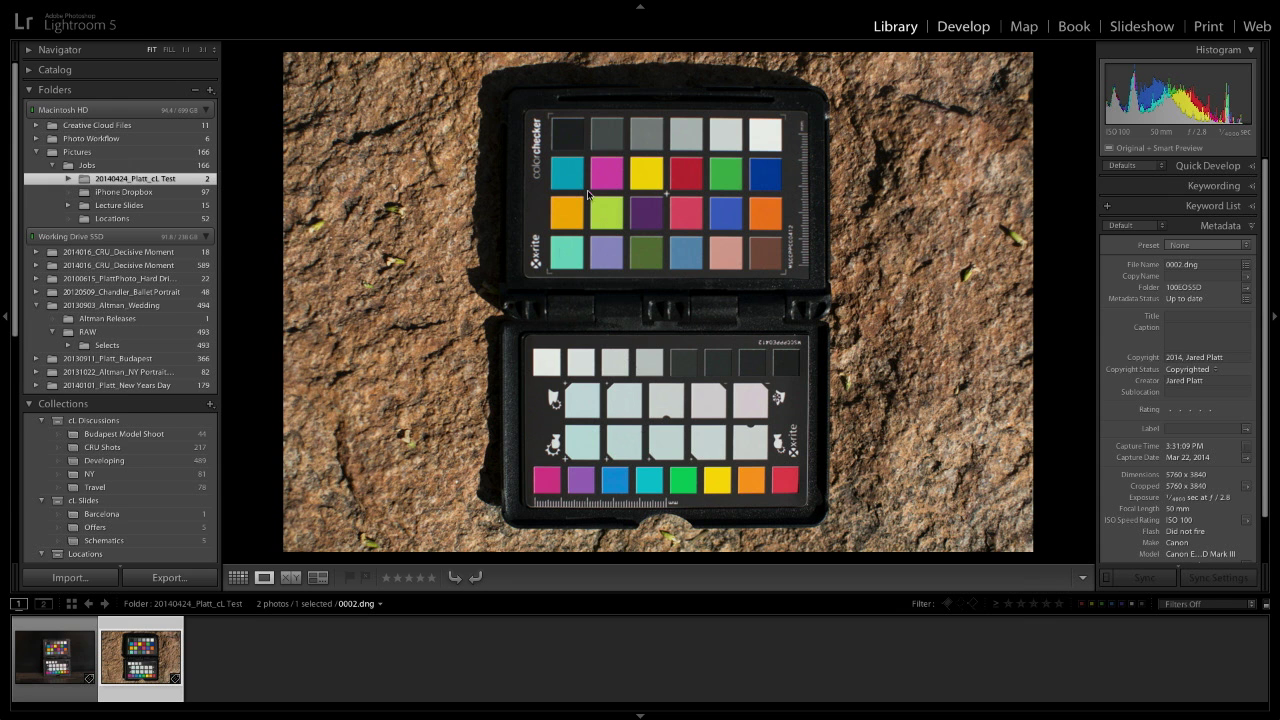
pyautogui.press('d')
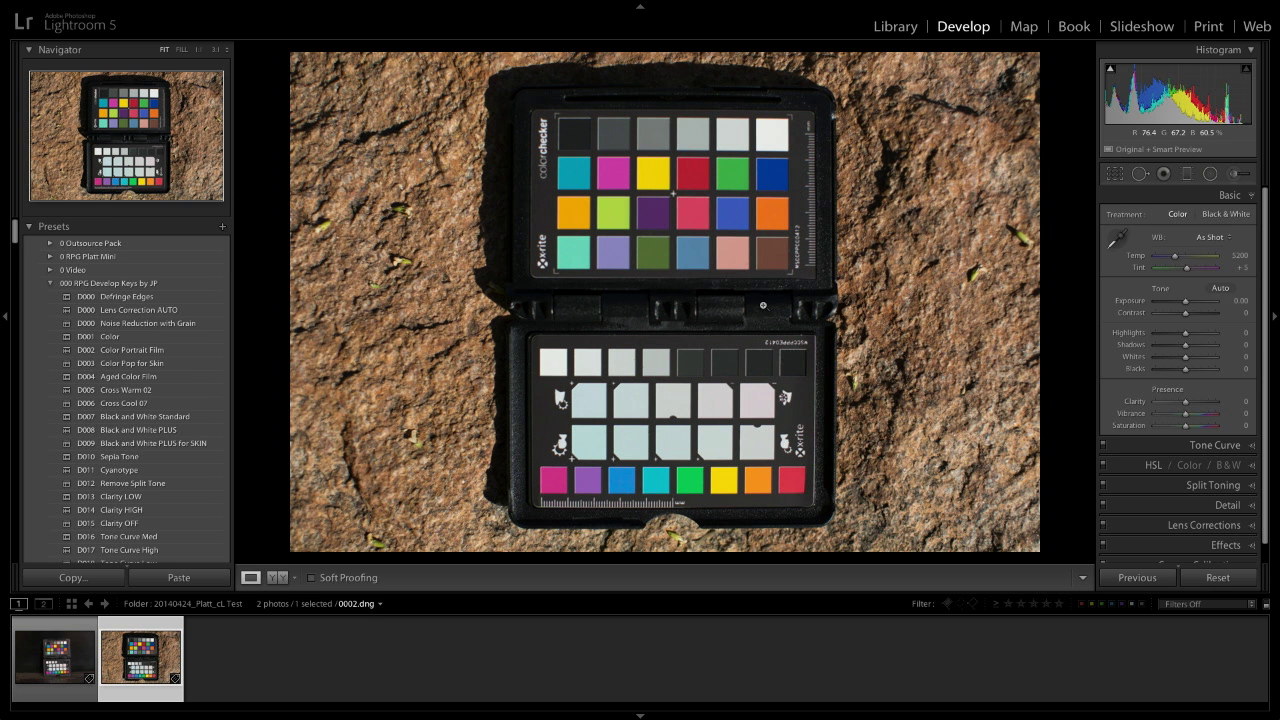
pyautogui.scroll(-2, 1233, 440)
pyautogui.scroll(1, 1233, 440)
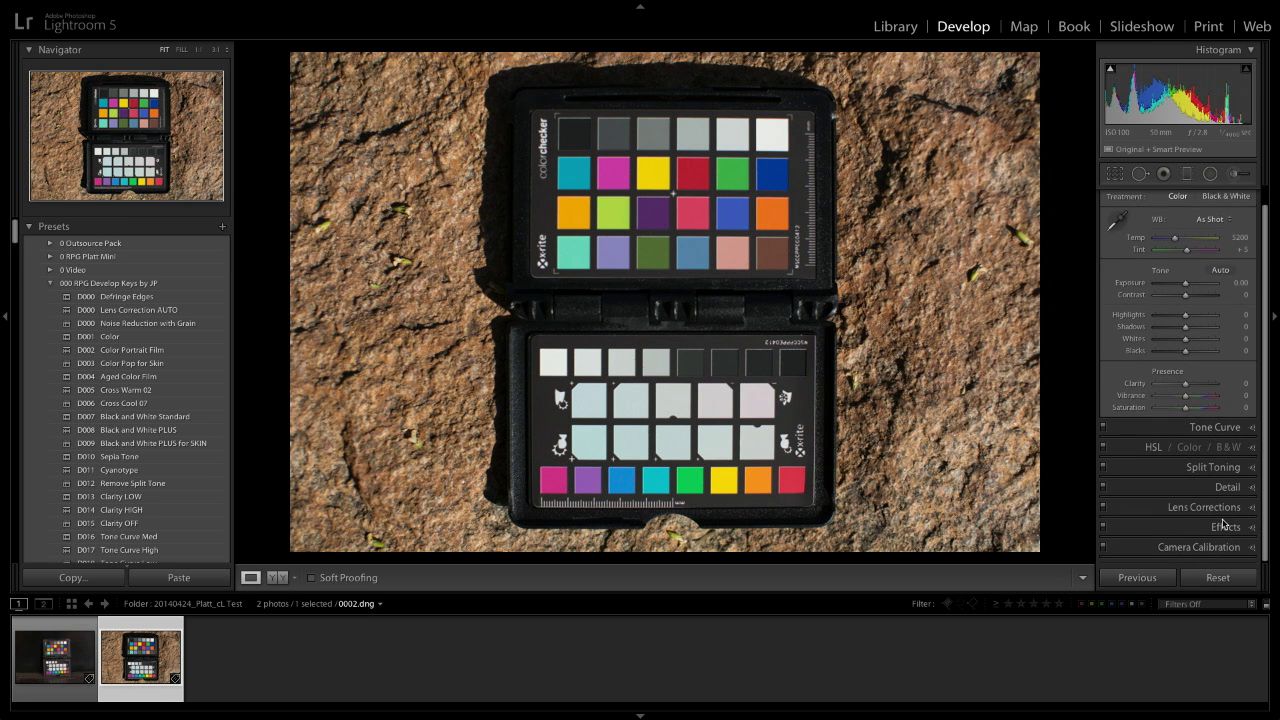
pyautogui.click(1220, 545)
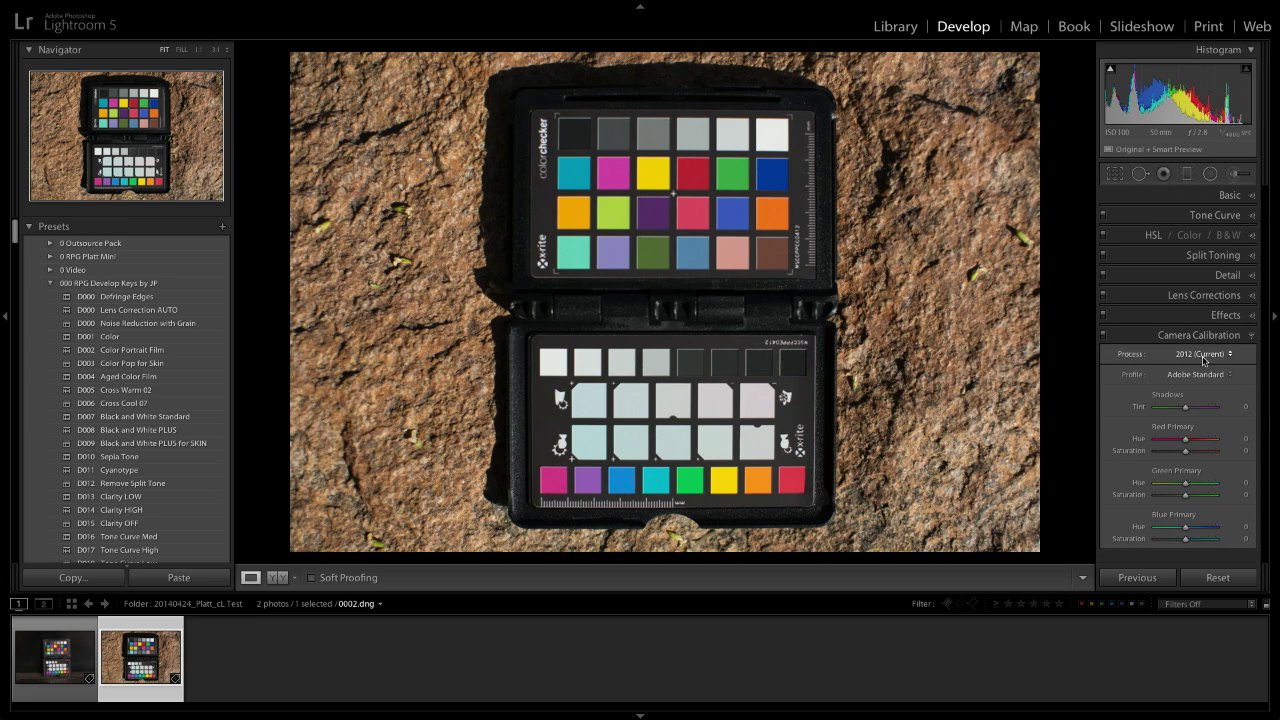
pyautogui.press('alt')
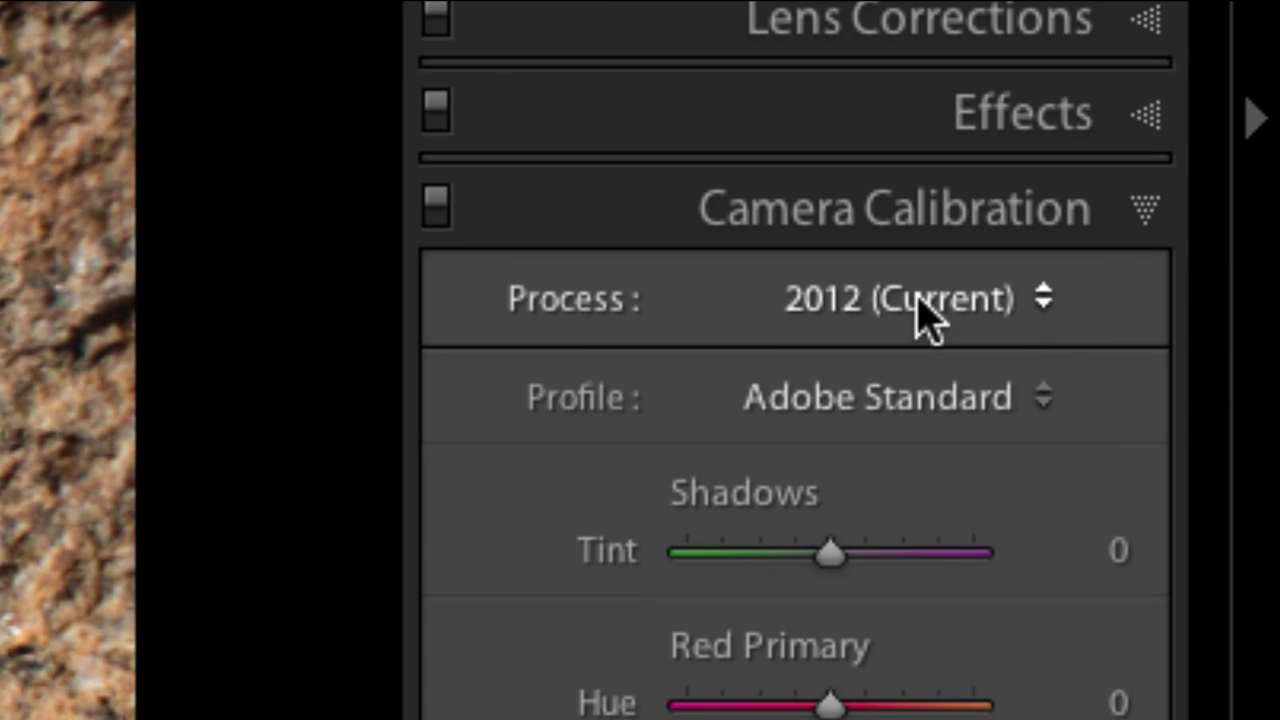
pyautogui.click(1168, 311)
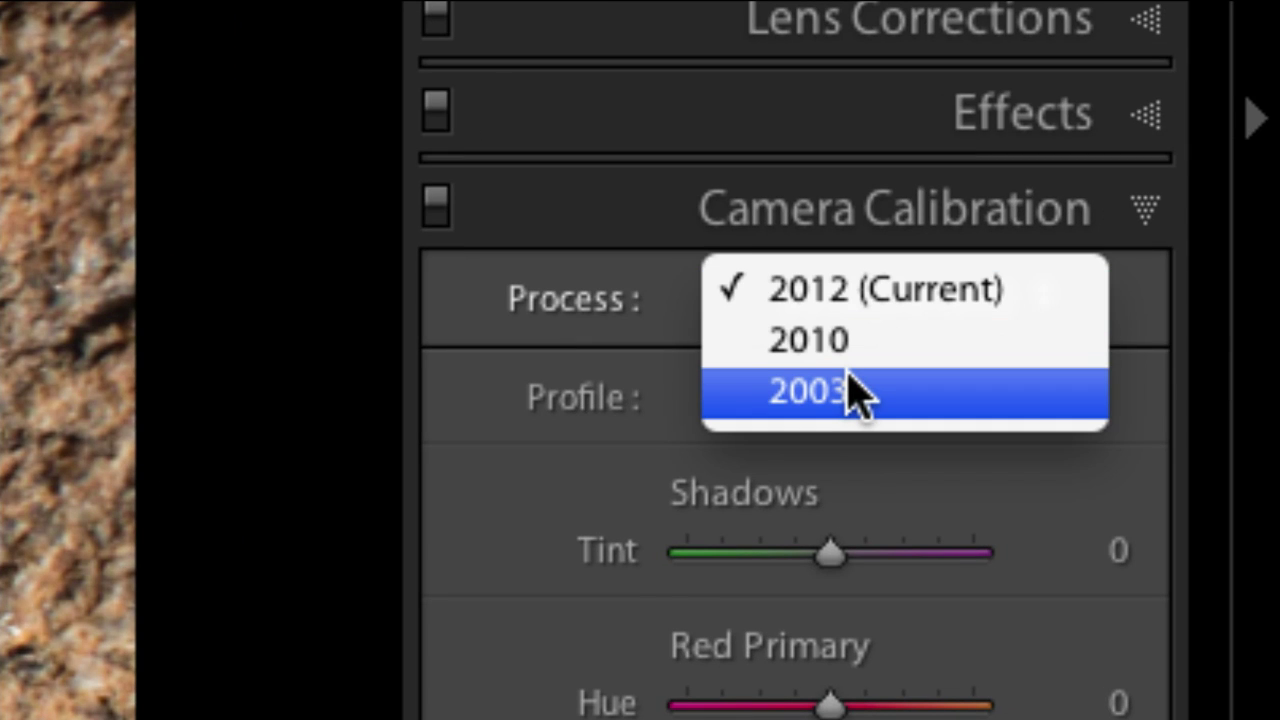
pyautogui.click(690, 314)
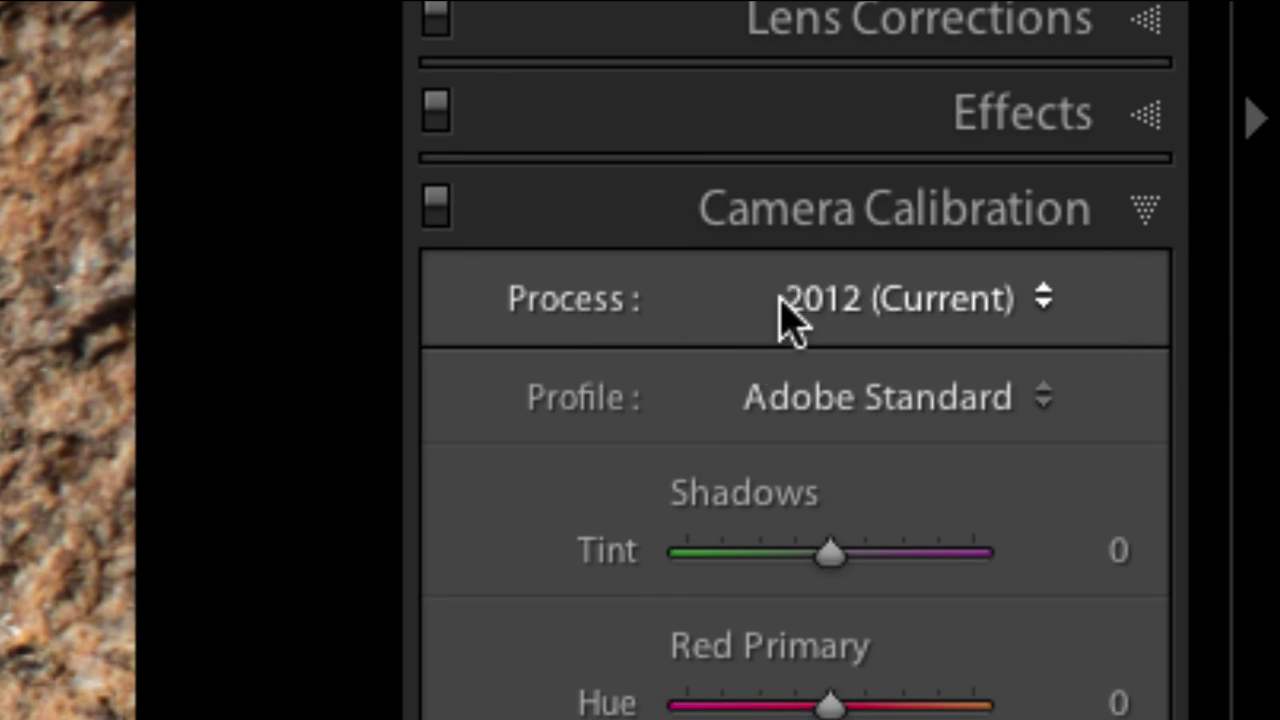
# Step: Open the camera Profile list and scroll down to Outdoor Canon EOS 5D Mark III
pyautogui.click(965, 419)
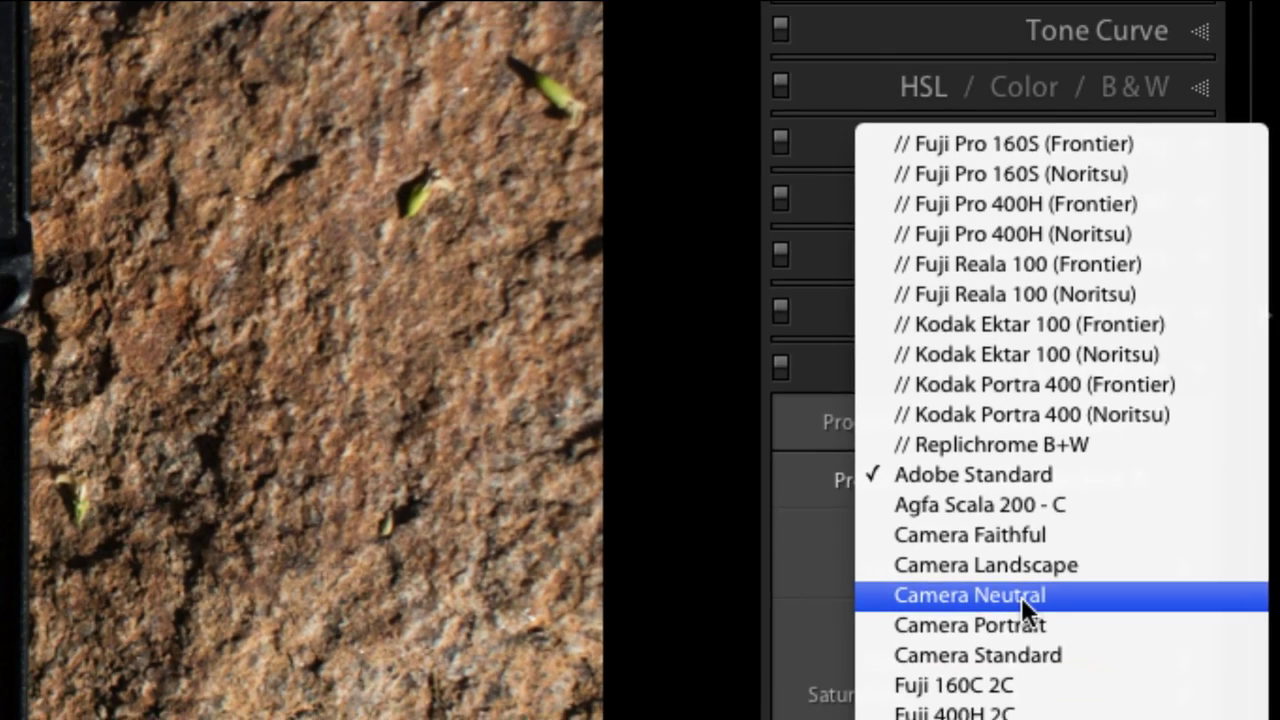
pyautogui.scroll(-5, 1098, 646)
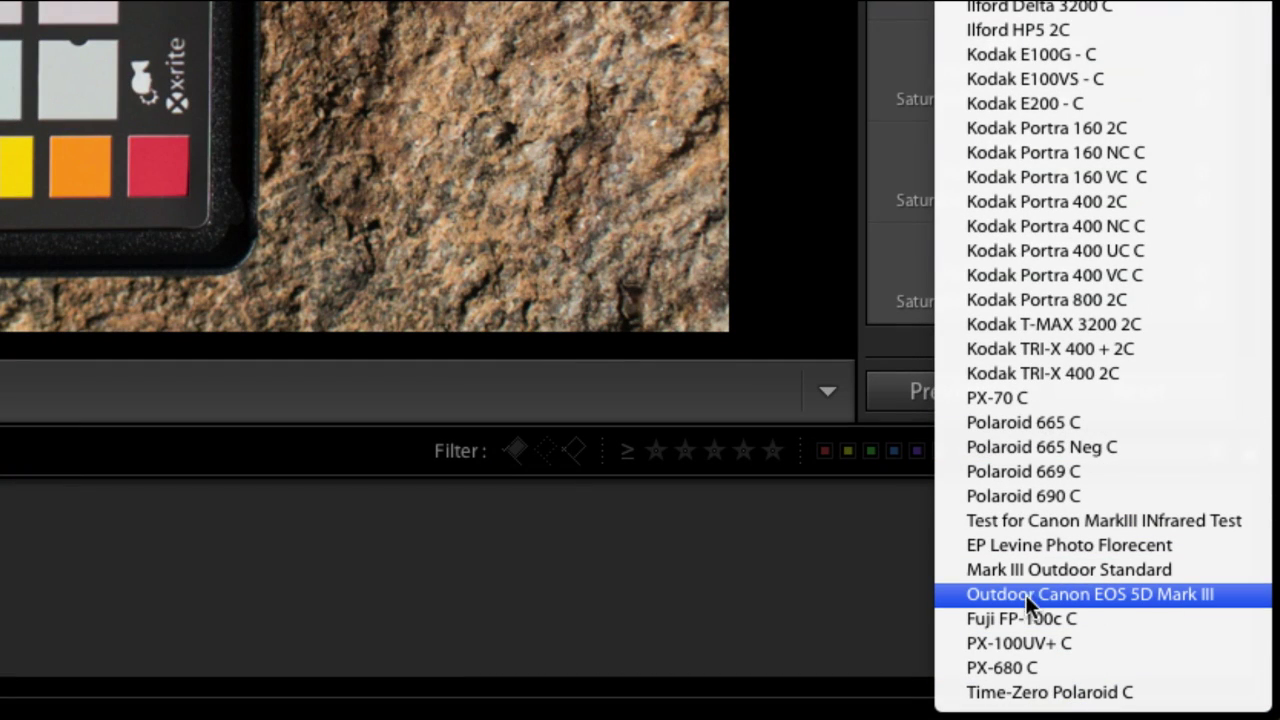
# Step: Try the Camera Neutral, Portrait and Faithful profiles, then revert to Adobe Standard
pyautogui.click(1179, 596)
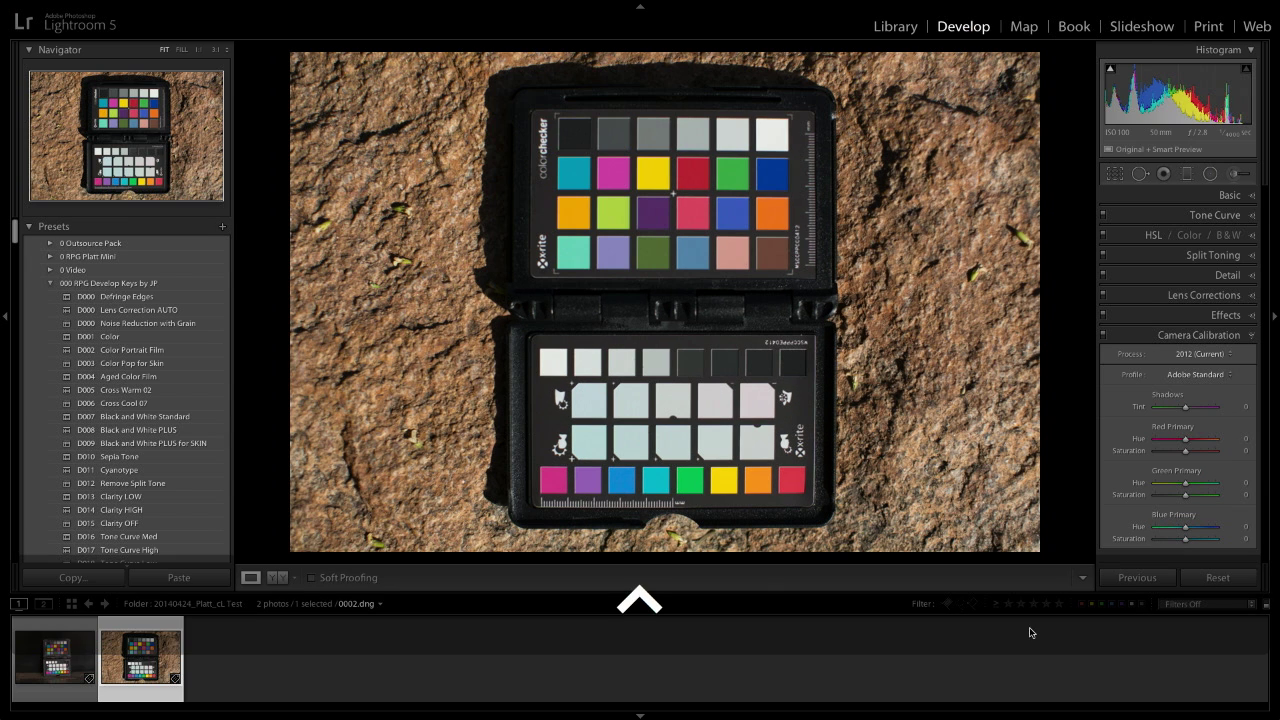
pyautogui.click(1219, 375)
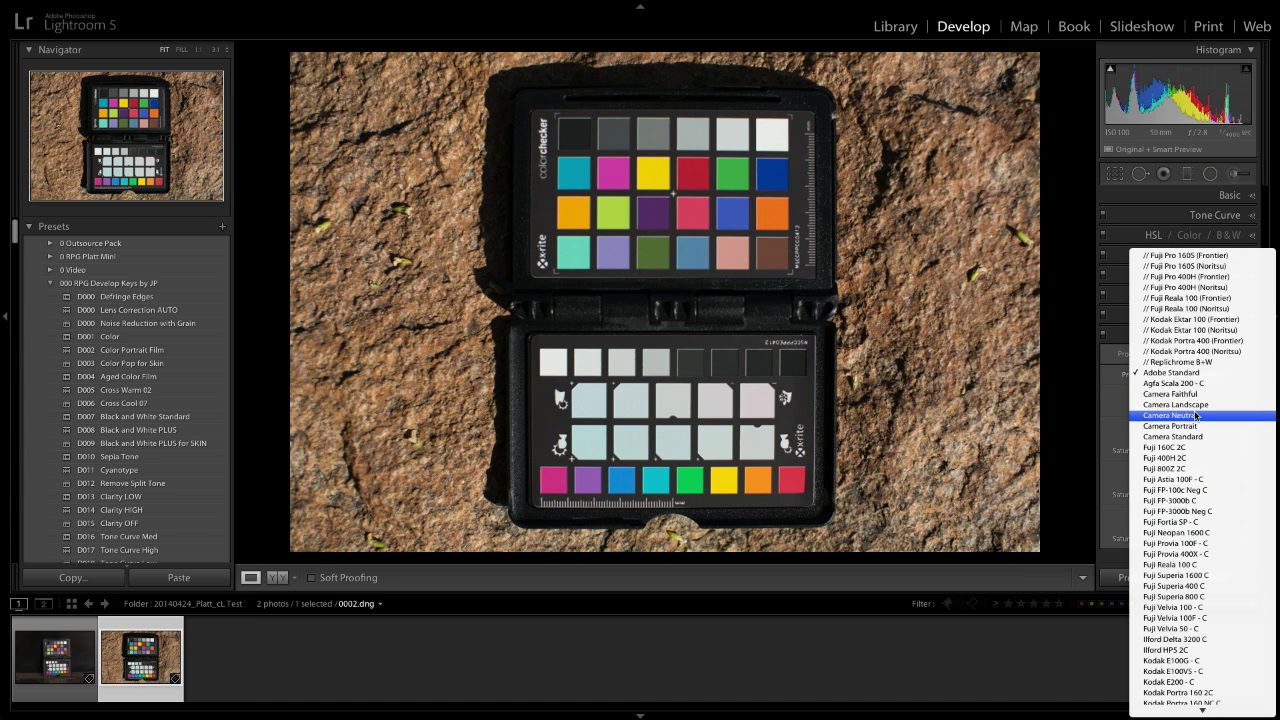
pyautogui.click(1196, 415)
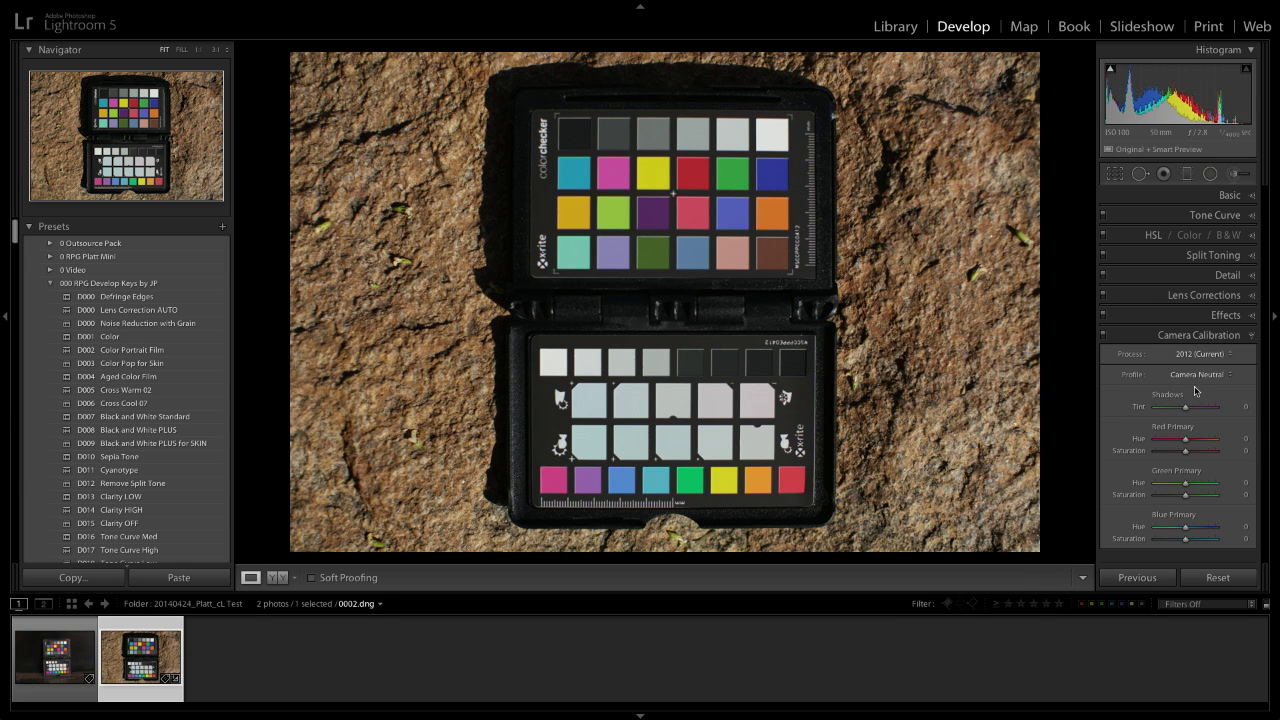
pyautogui.click(1197, 376)
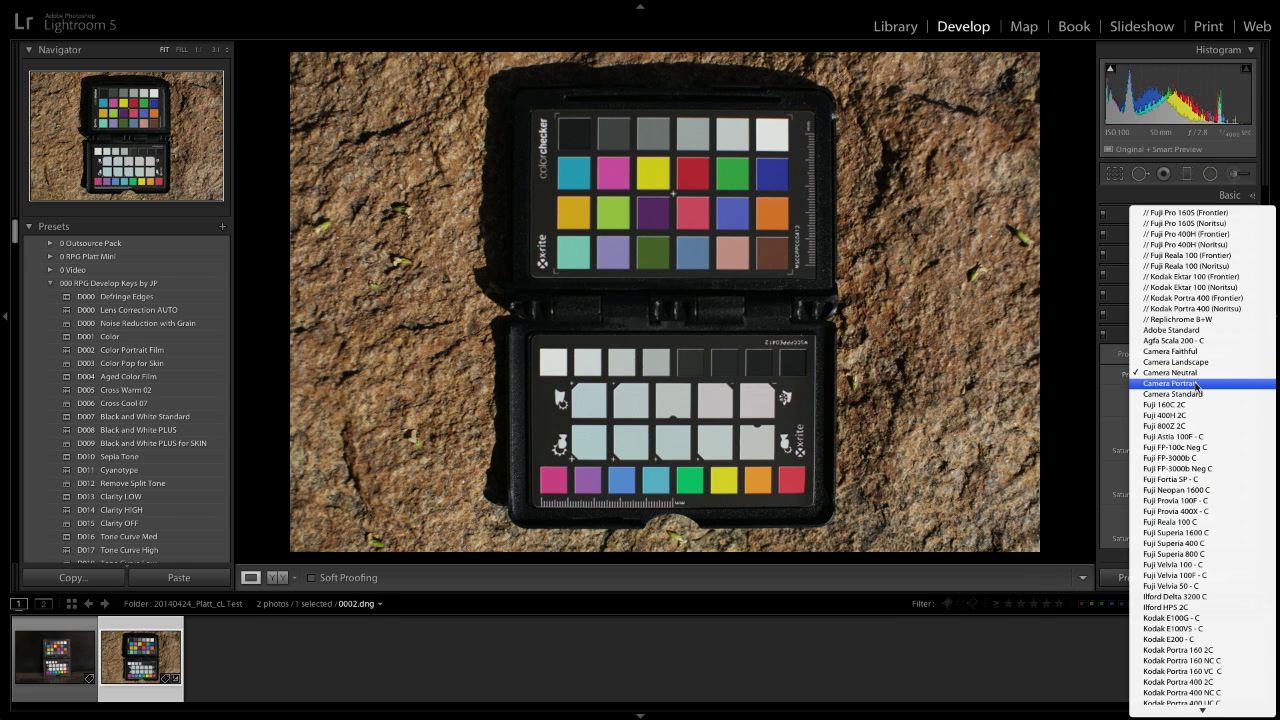
pyautogui.click(1196, 384)
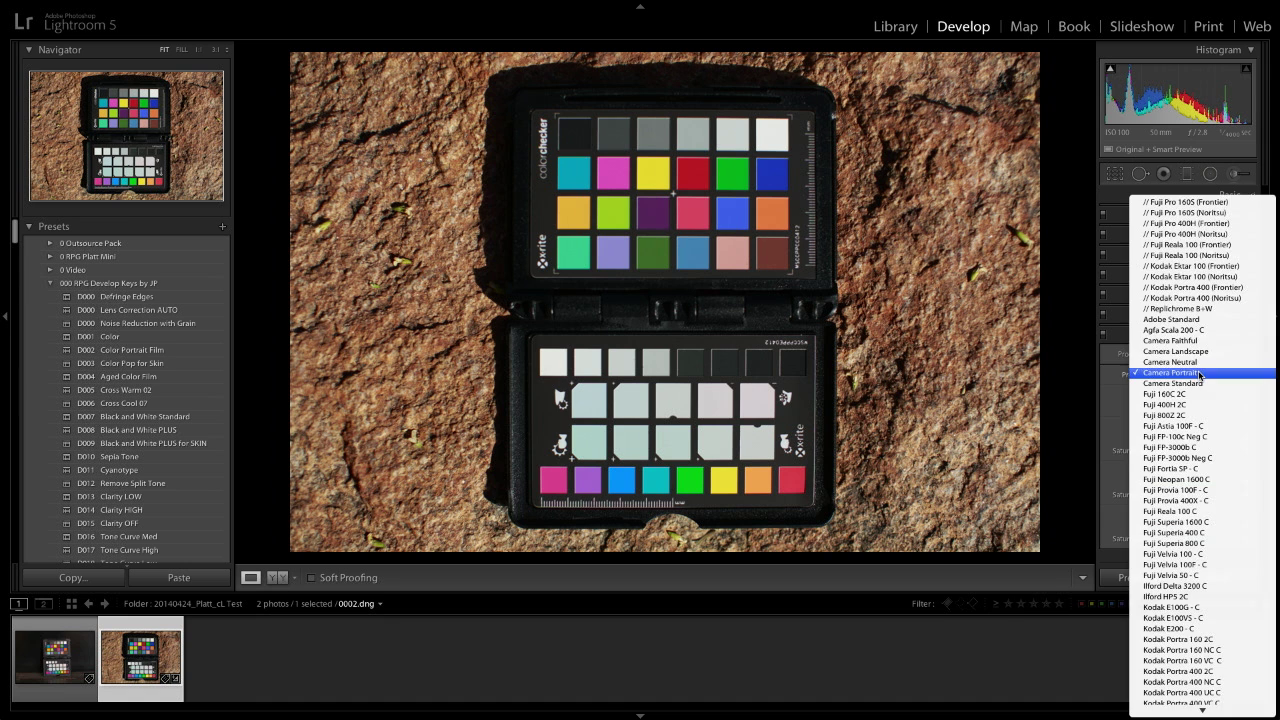
pyautogui.click(1196, 376)
pyautogui.click(1197, 341)
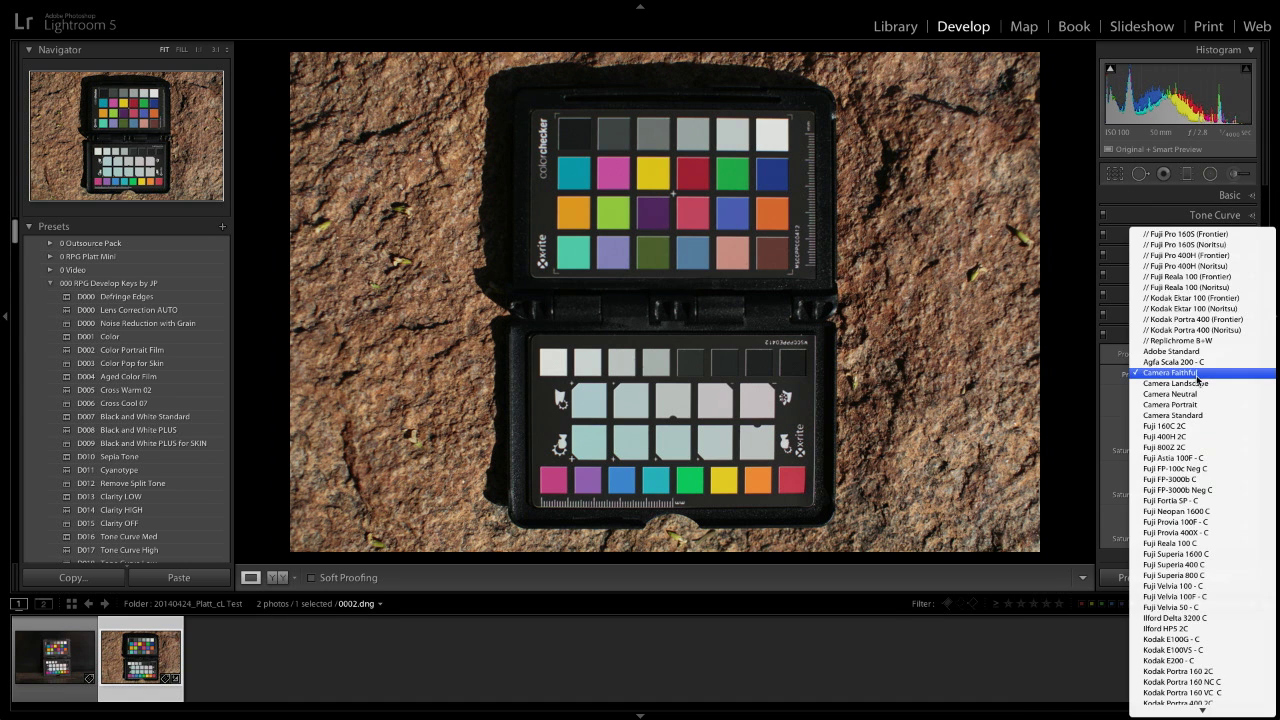
pyautogui.click(1197, 351)
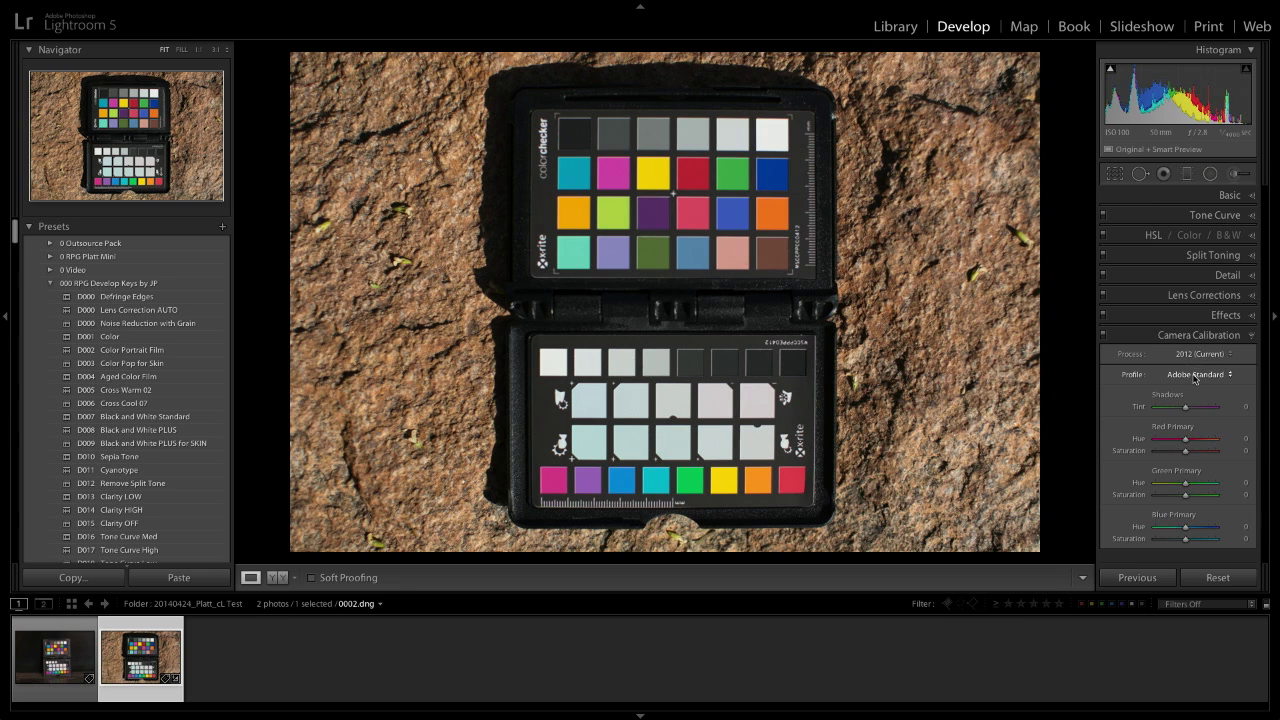
# Step: Apply the Outdoor Canon EOS 5D Mark III profile to 0002.dng and return to Grid view
pyautogui.click(1193, 377)
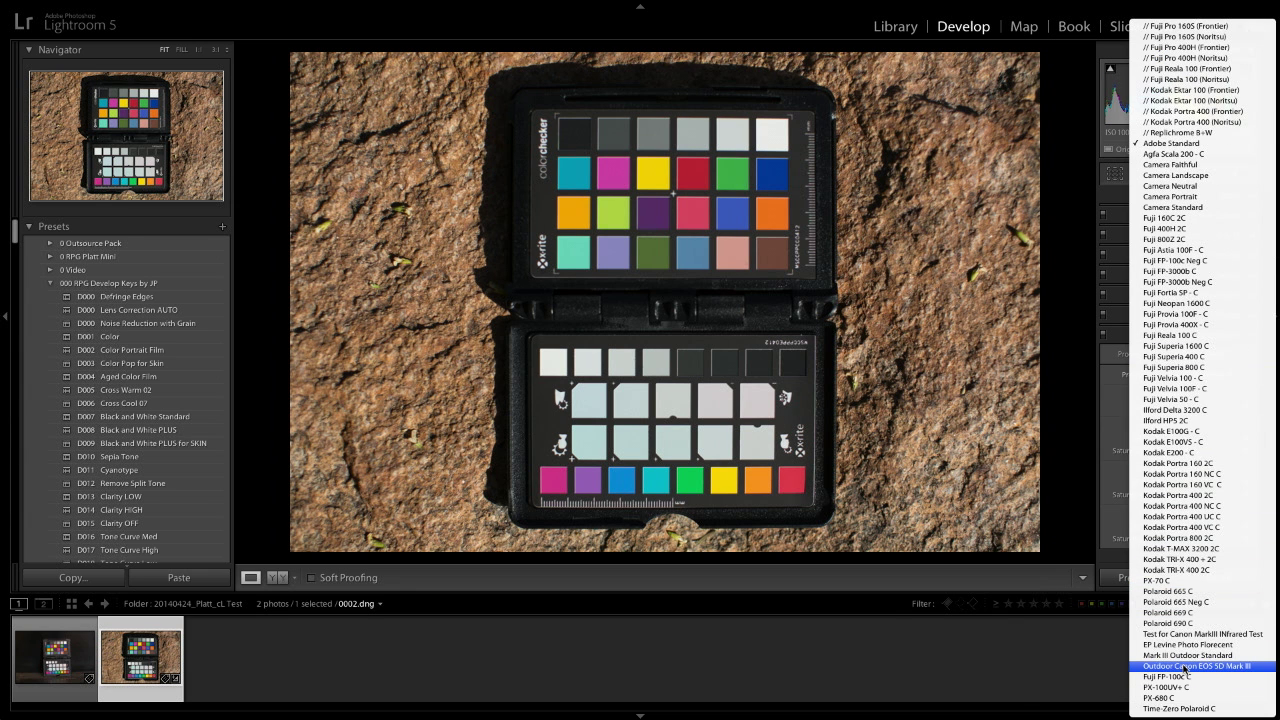
pyautogui.click(1185, 666)
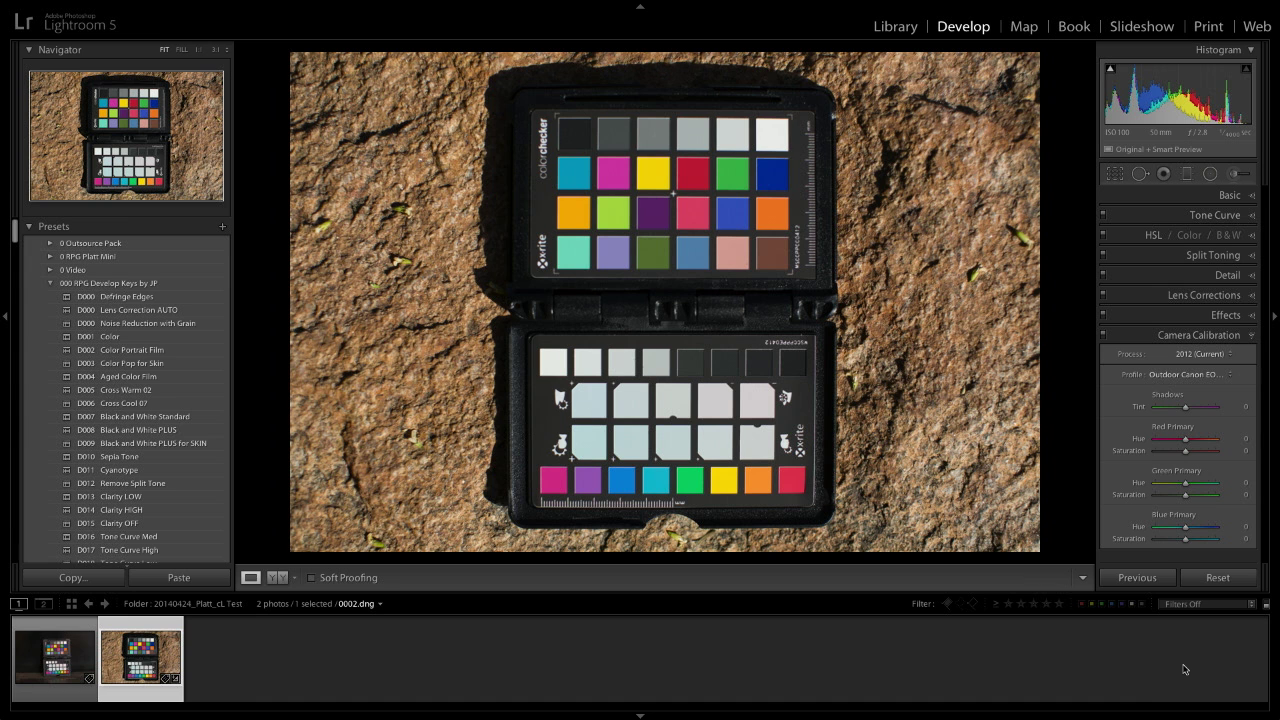
pyautogui.press('g')
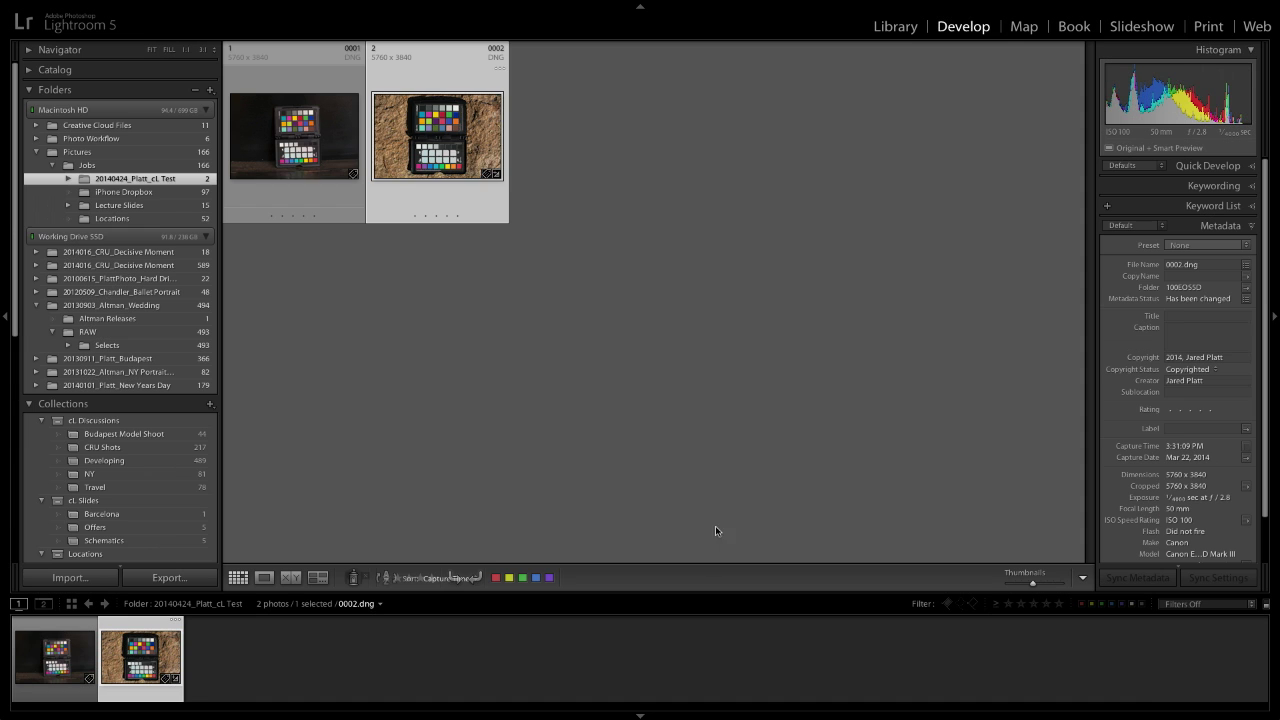